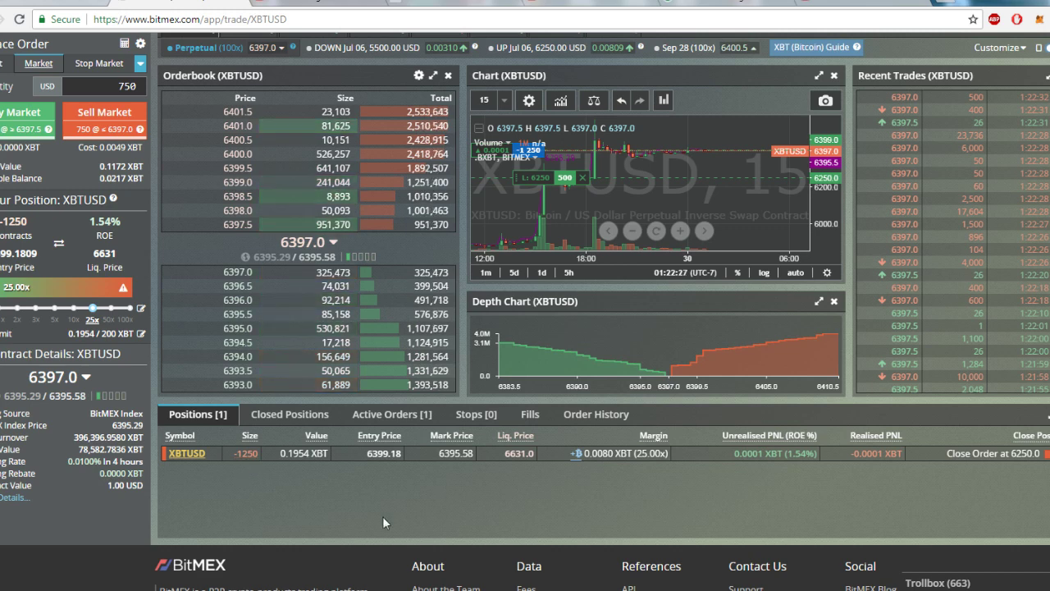
{"action": "key", "text": "alt+Tab"}
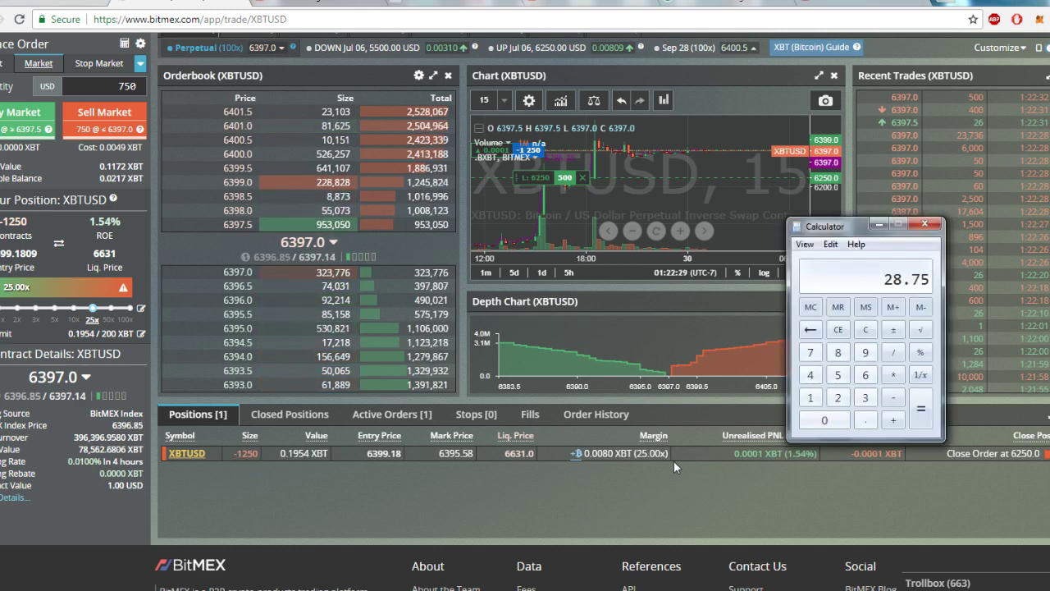
{"action": "type", "text": "1250 / "}
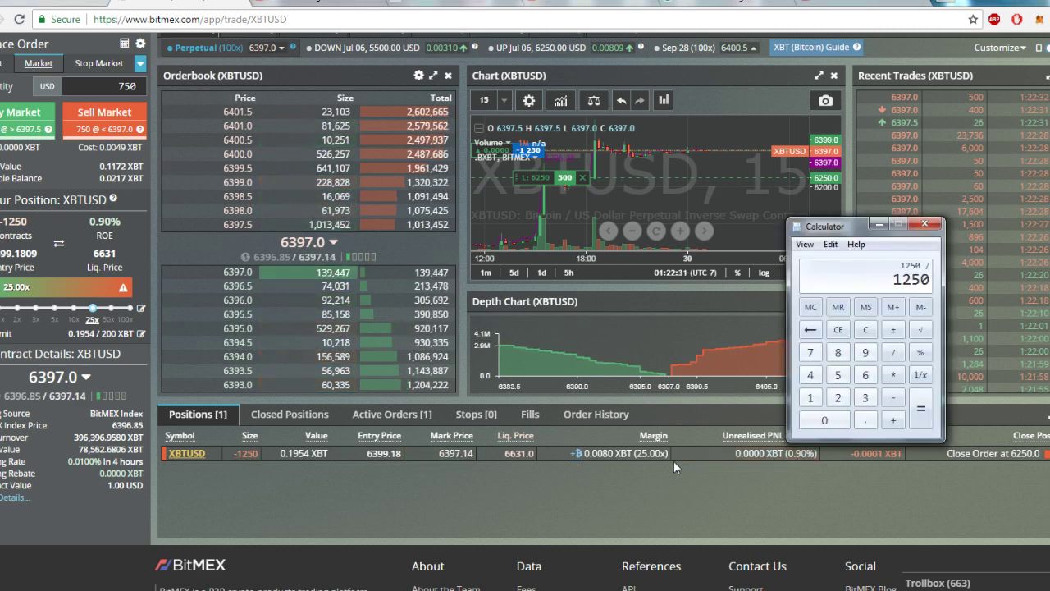
{"action": "type", "text": "2"}
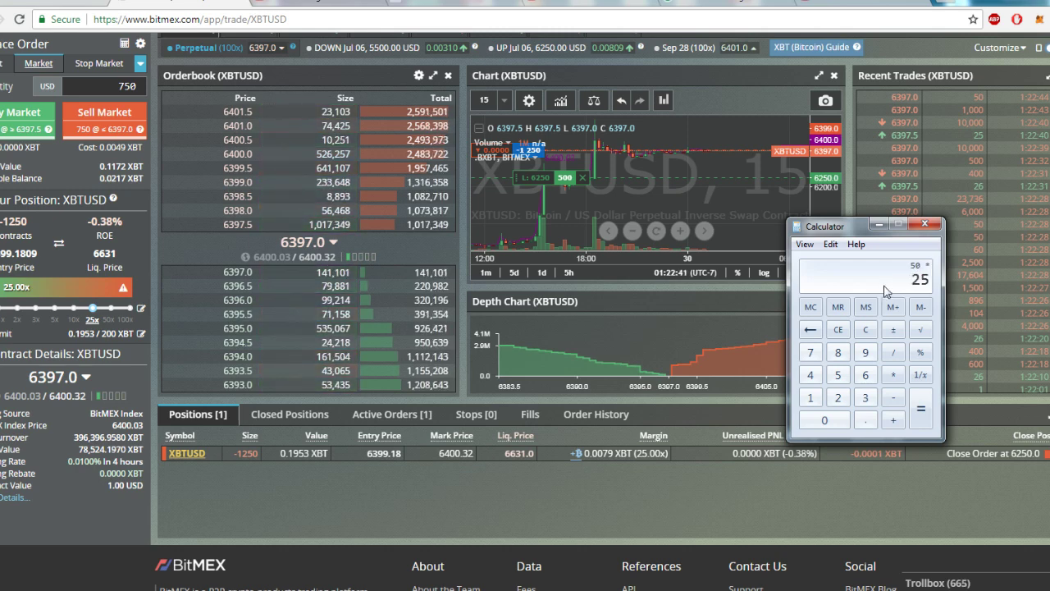
{"action": "key", "text": "Return"}
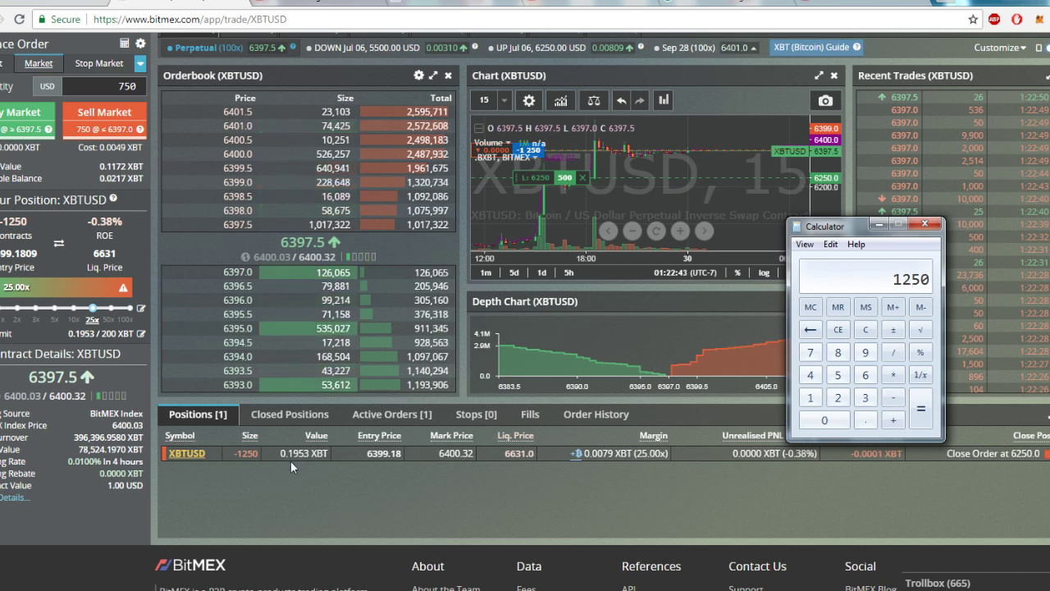
{"action": "left_click", "coordinate": [882, 225]}
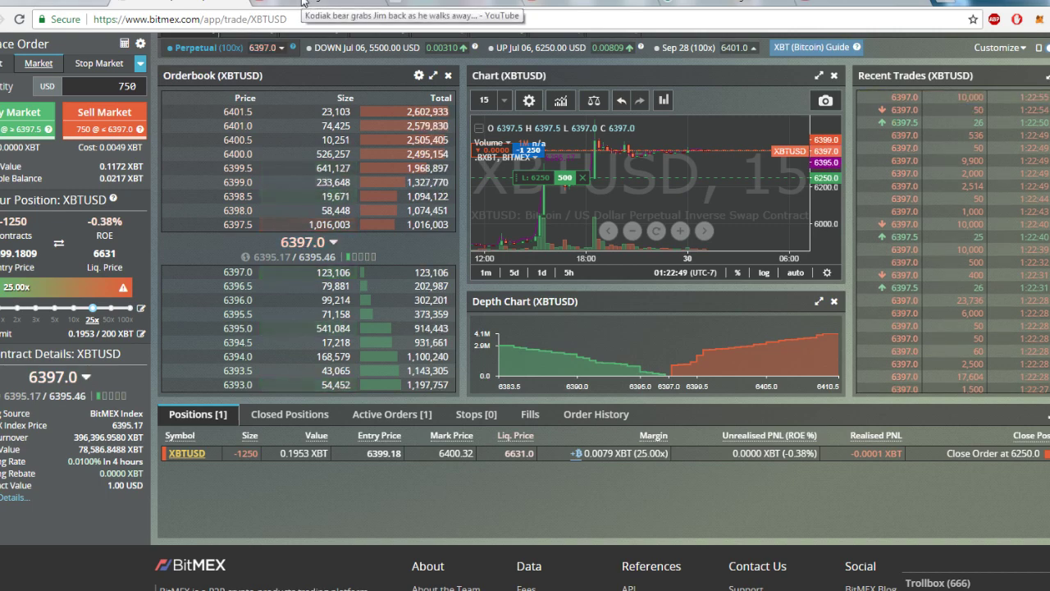
Play the bear video full screen, then select the old bear-highlights query in YouTube's search box.
{"action": "left_click", "coordinate": [366, 3]}
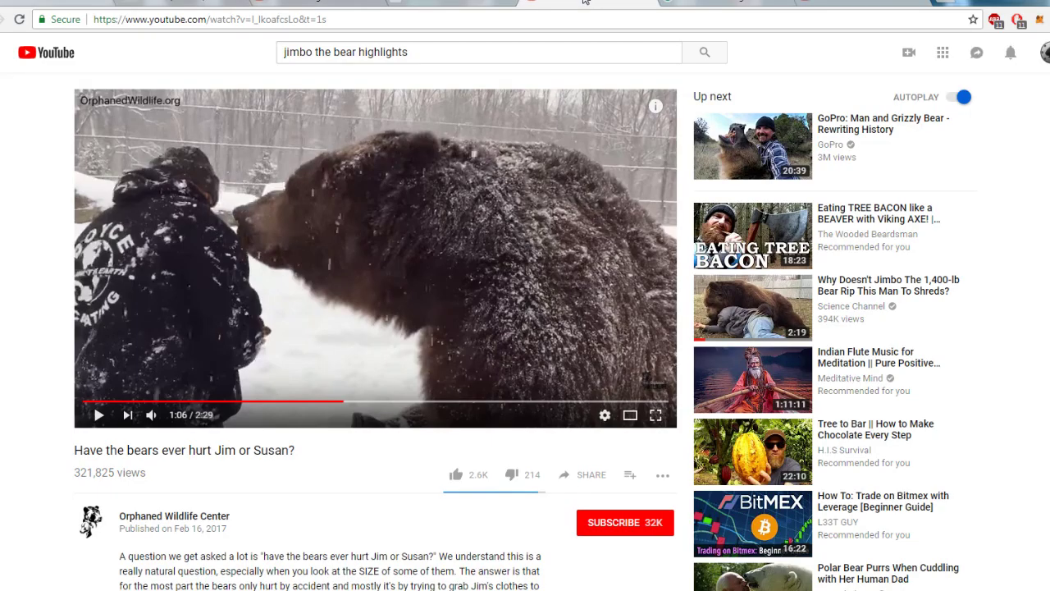
{"action": "left_click", "coordinate": [98, 414]}
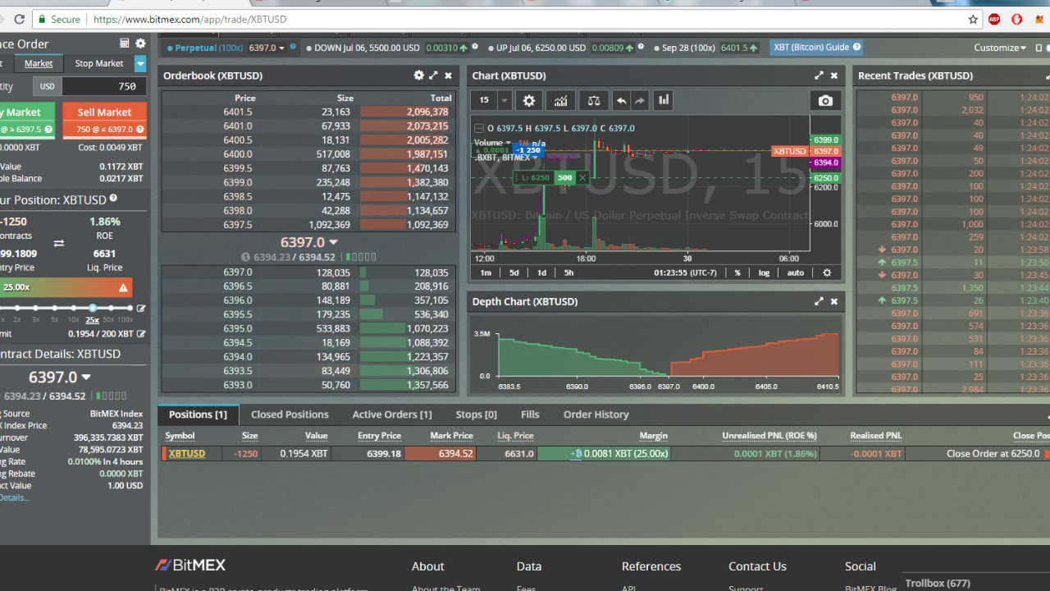
{"action": "left_click", "coordinate": [558, 2]}
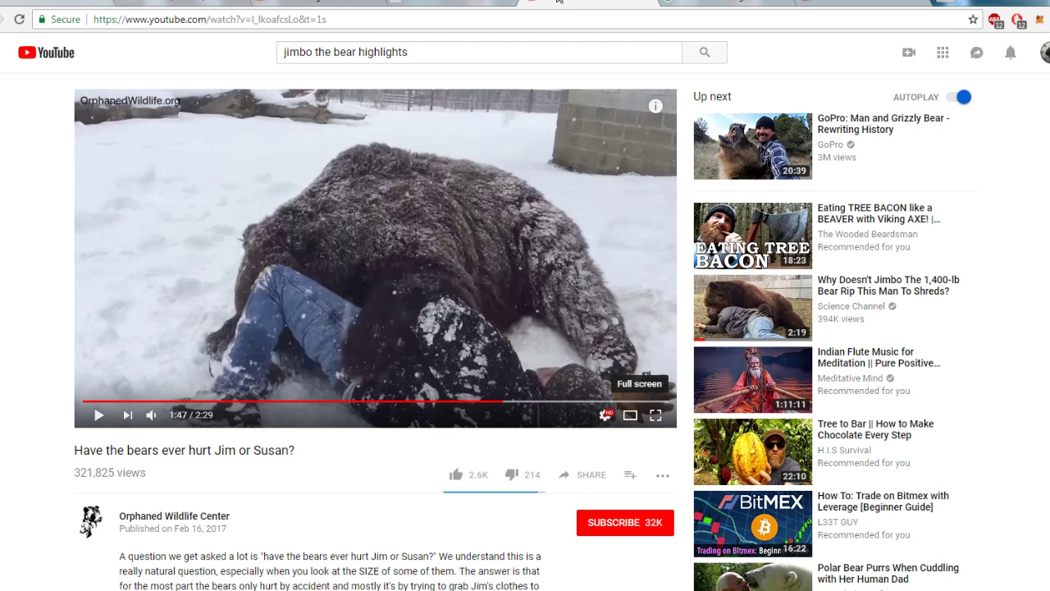
{"action": "left_click_drag", "start_coordinate": [419, 51], "coordinate": [161, 50]}
{"action": "type", "text": "how"}
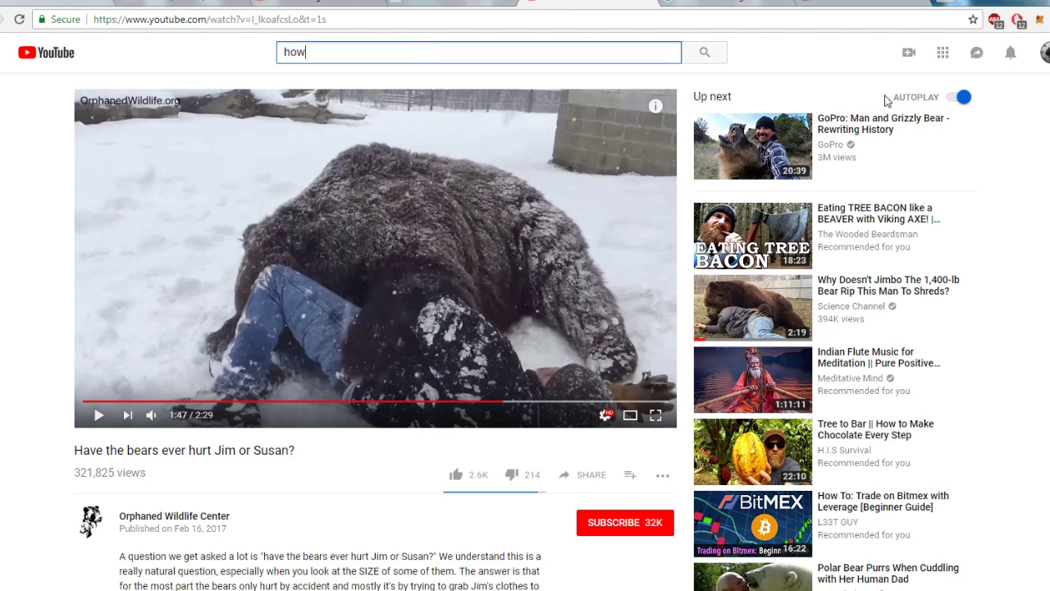
{"action": "type", "text": "to use bitmex"}
Search YouTube for 'how to use bitmex' and bring up the filter options.
{"action": "key", "text": "Return"}
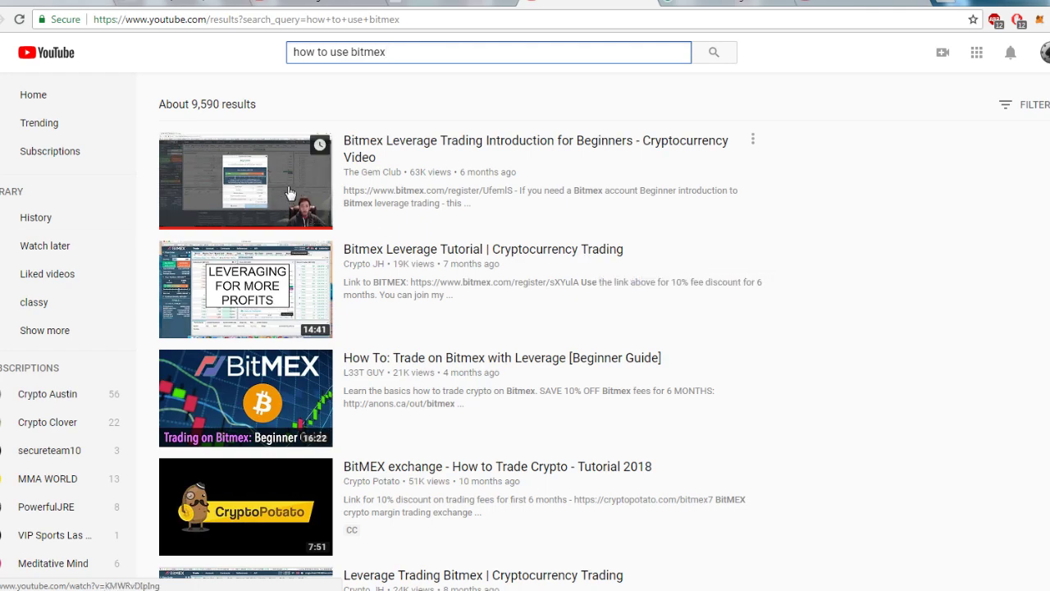
{"action": "scroll", "coordinate": [403, 342], "scroll_direction": "down", "scroll_amount": 4}
{"action": "scroll", "coordinate": [427, 359], "scroll_direction": "down", "scroll_amount": 2}
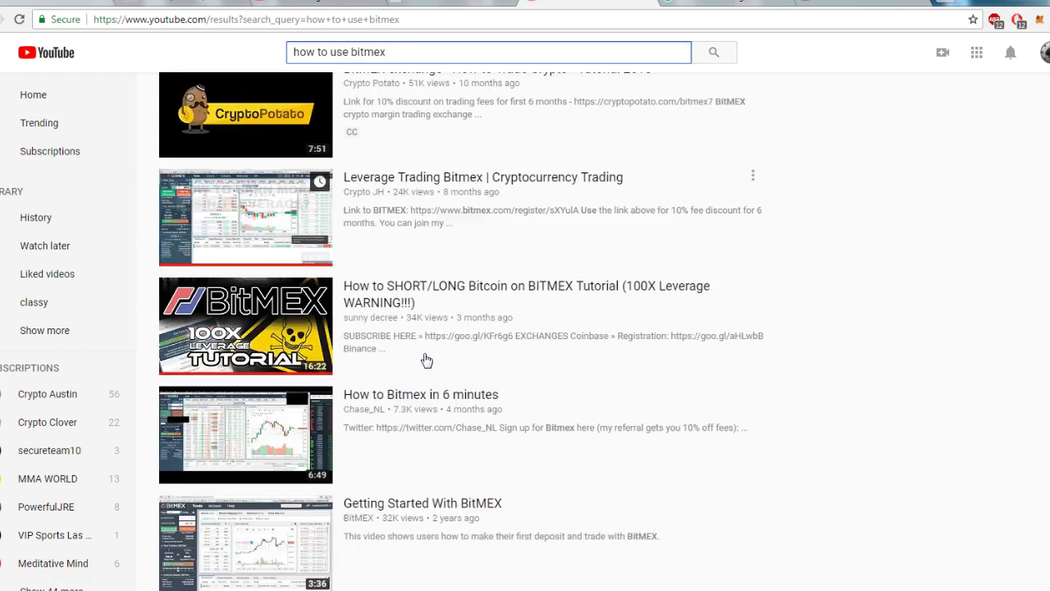
{"action": "mouse_move", "coordinate": [245, 338]}
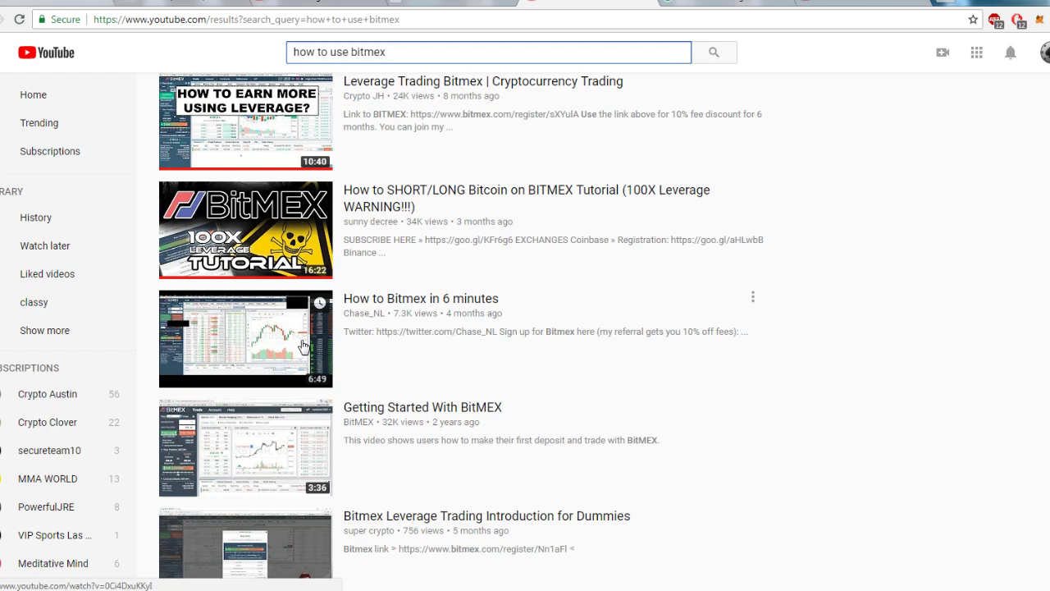
{"action": "scroll", "coordinate": [303, 344], "scroll_direction": "down", "scroll_amount": 3}
{"action": "scroll", "coordinate": [410, 362], "scroll_direction": "down", "scroll_amount": 2}
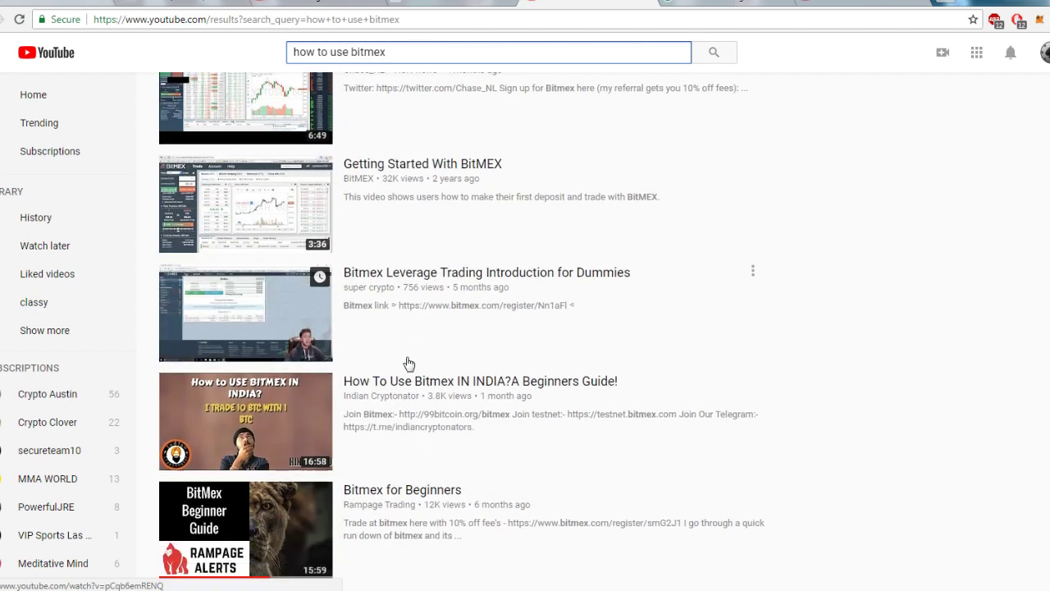
{"action": "scroll", "coordinate": [607, 449], "scroll_direction": "up", "scroll_amount": 6}
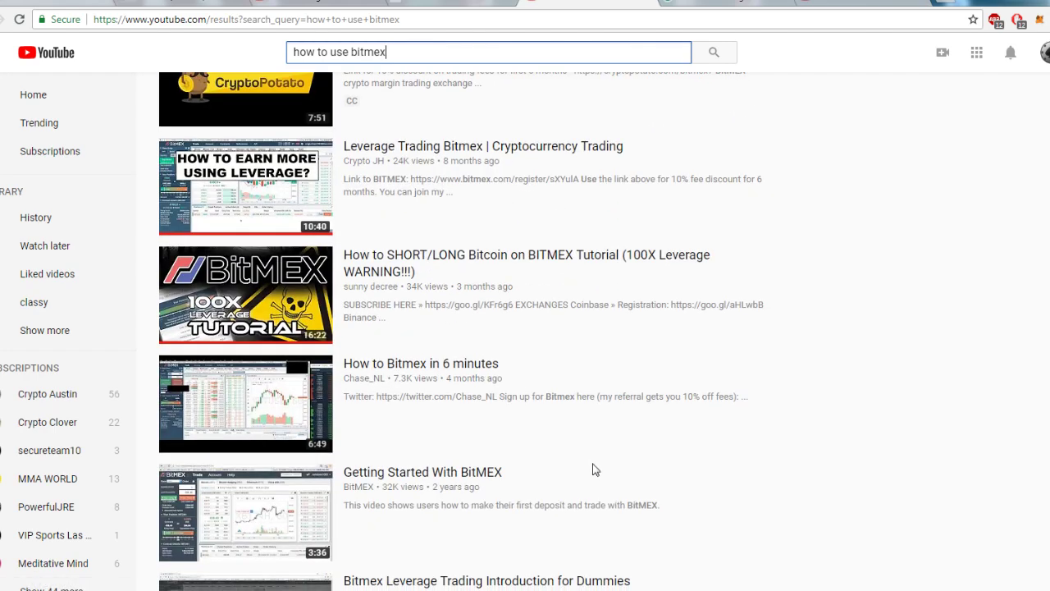
{"action": "scroll", "coordinate": [595, 469], "scroll_direction": "down", "scroll_amount": 3}
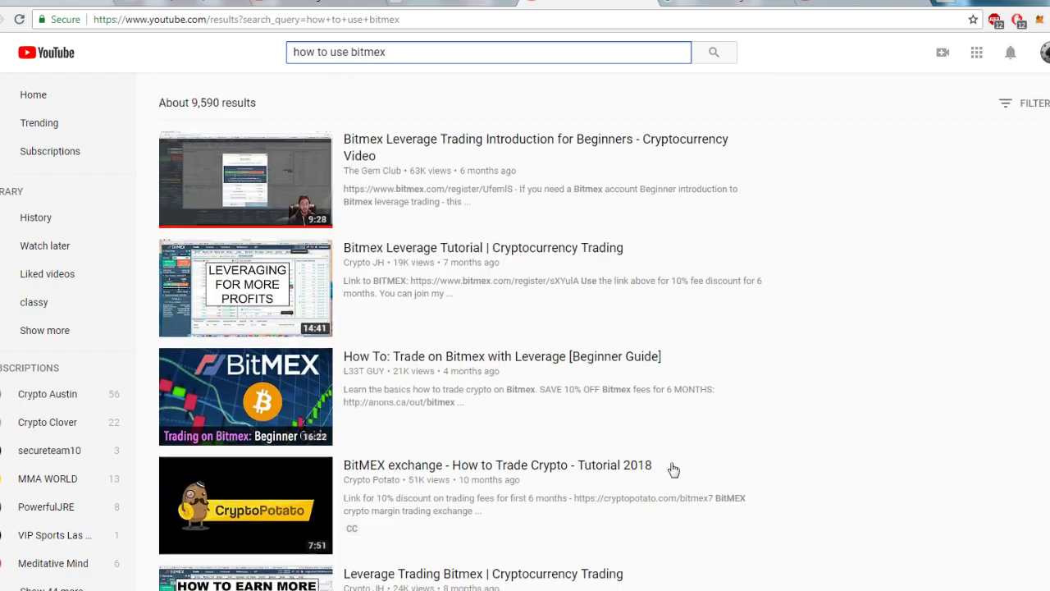
{"action": "scroll", "coordinate": [672, 469], "scroll_direction": "down", "scroll_amount": 5}
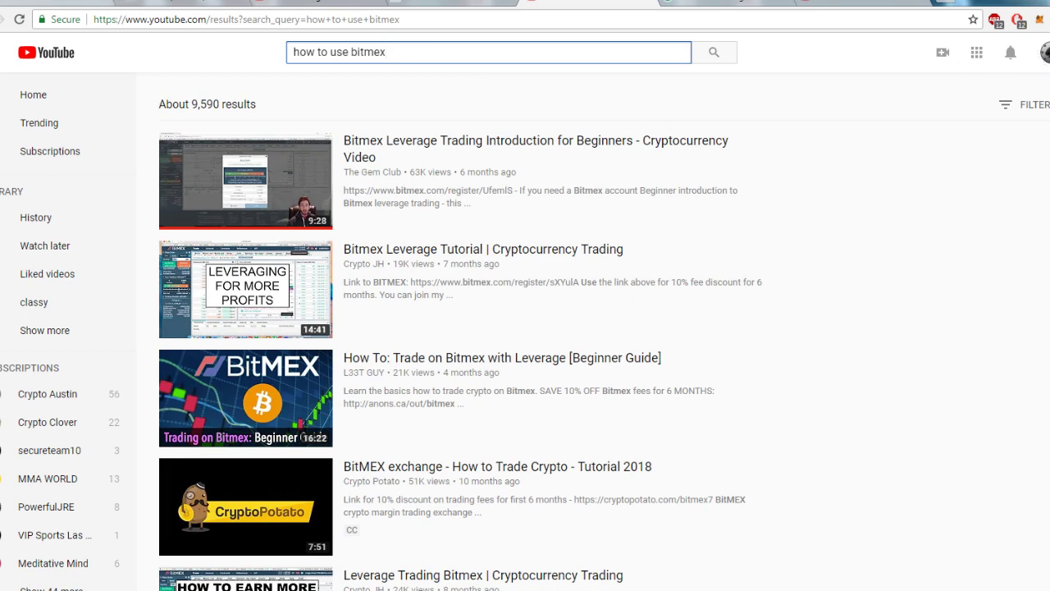
{"action": "left_click", "coordinate": [1026, 105]}
Limit results to this week's videos, then return to the BitMEX XBTUSD short.
{"action": "left_click", "coordinate": [186, 221]}
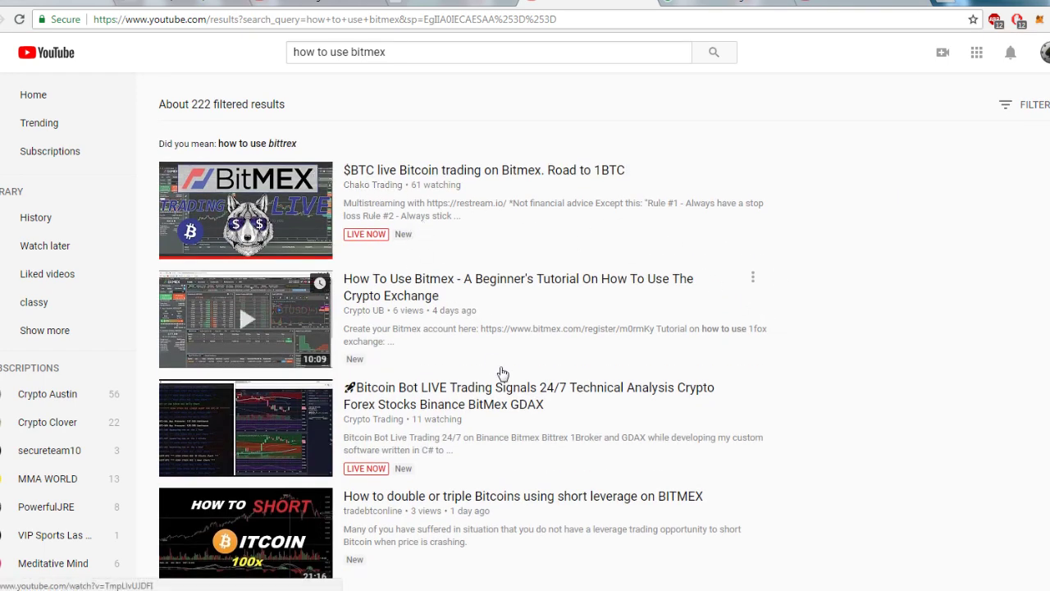
{"action": "scroll", "coordinate": [502, 374], "scroll_direction": "down", "scroll_amount": 1}
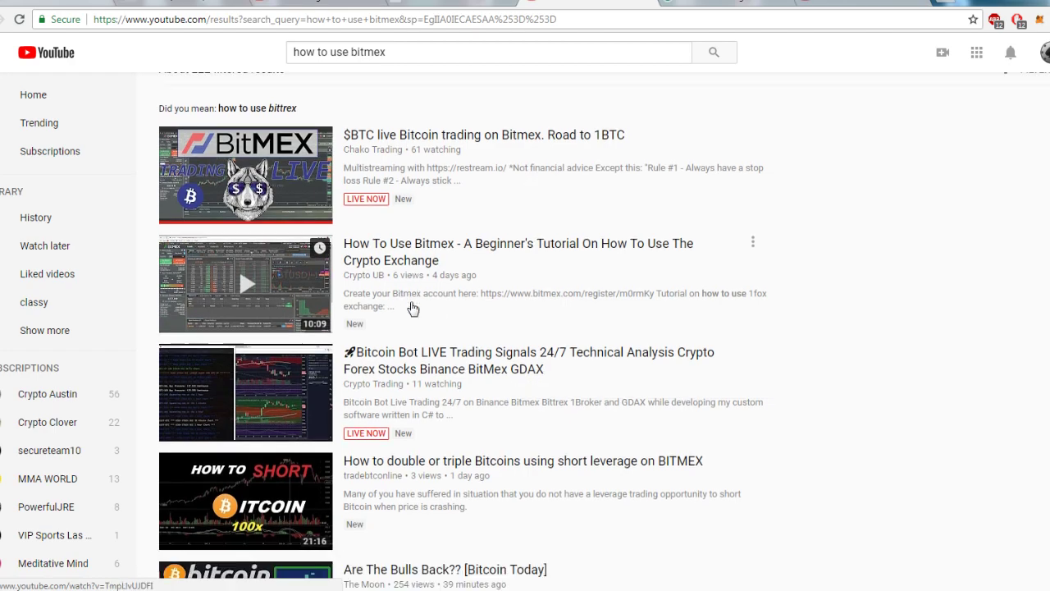
{"action": "scroll", "coordinate": [413, 308], "scroll_direction": "down", "scroll_amount": 2}
{"action": "scroll", "coordinate": [459, 393], "scroll_direction": "down", "scroll_amount": 1}
{"action": "scroll", "coordinate": [459, 394], "scroll_direction": "down", "scroll_amount": 2}
{"action": "scroll", "coordinate": [480, 362], "scroll_direction": "down", "scroll_amount": 1}
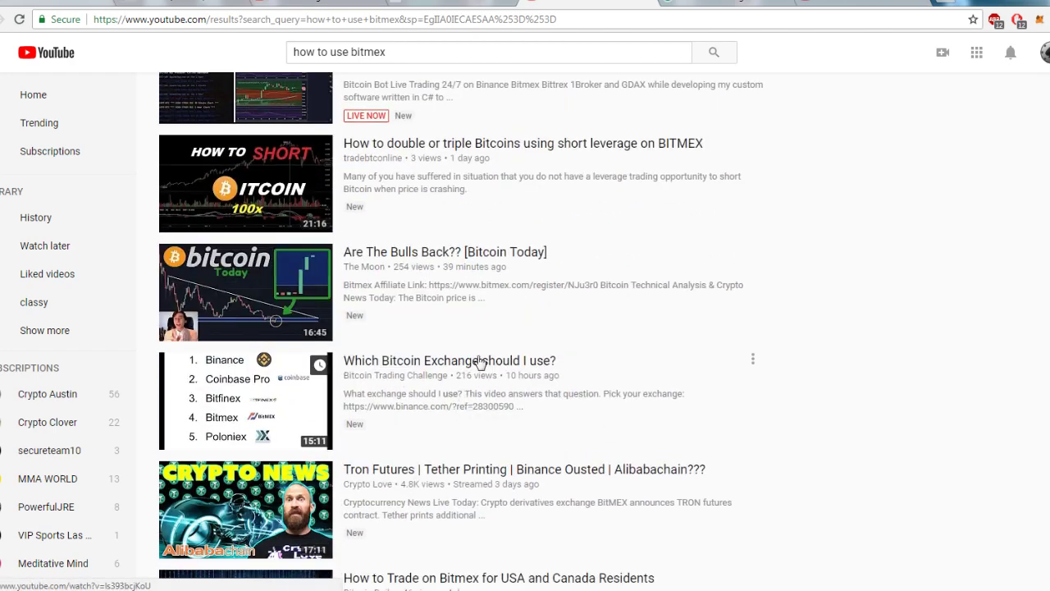
{"action": "scroll", "coordinate": [492, 296], "scroll_direction": "down", "scroll_amount": 2}
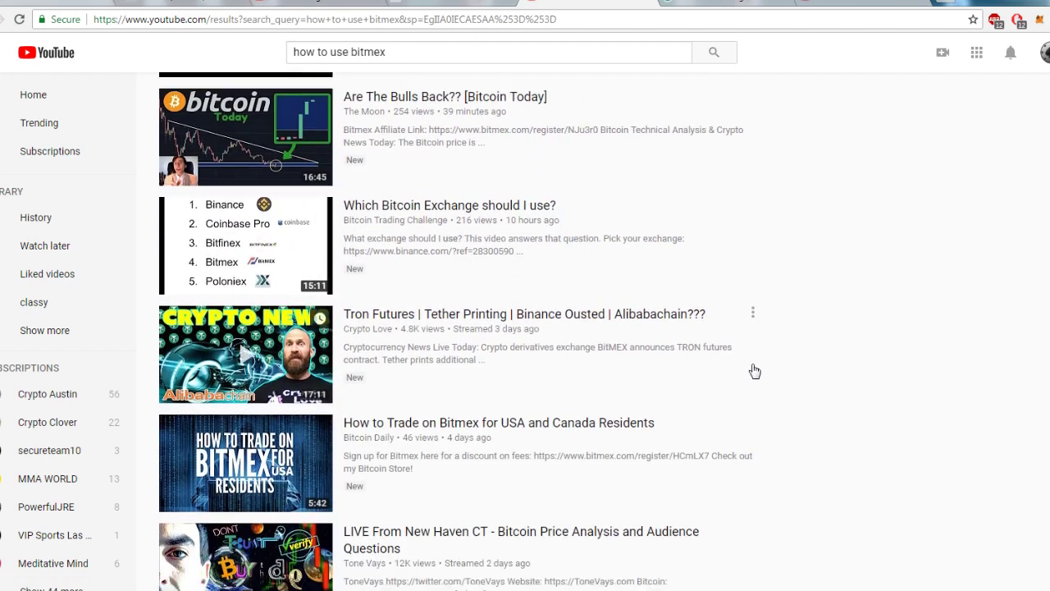
{"action": "scroll", "coordinate": [532, 306], "scroll_direction": "down", "scroll_amount": 1}
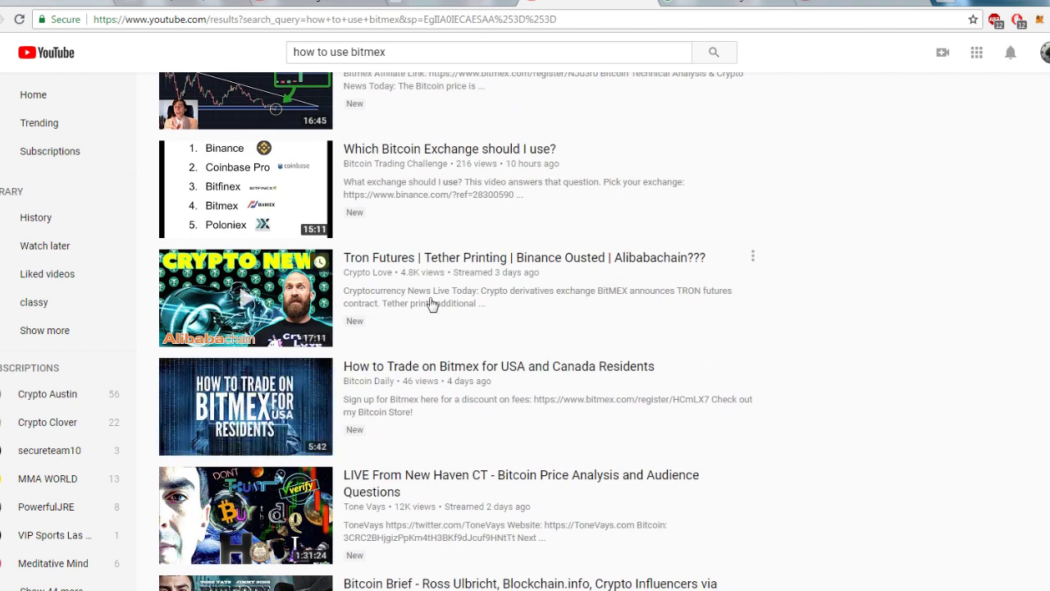
{"action": "scroll", "coordinate": [432, 304], "scroll_direction": "down", "scroll_amount": 4}
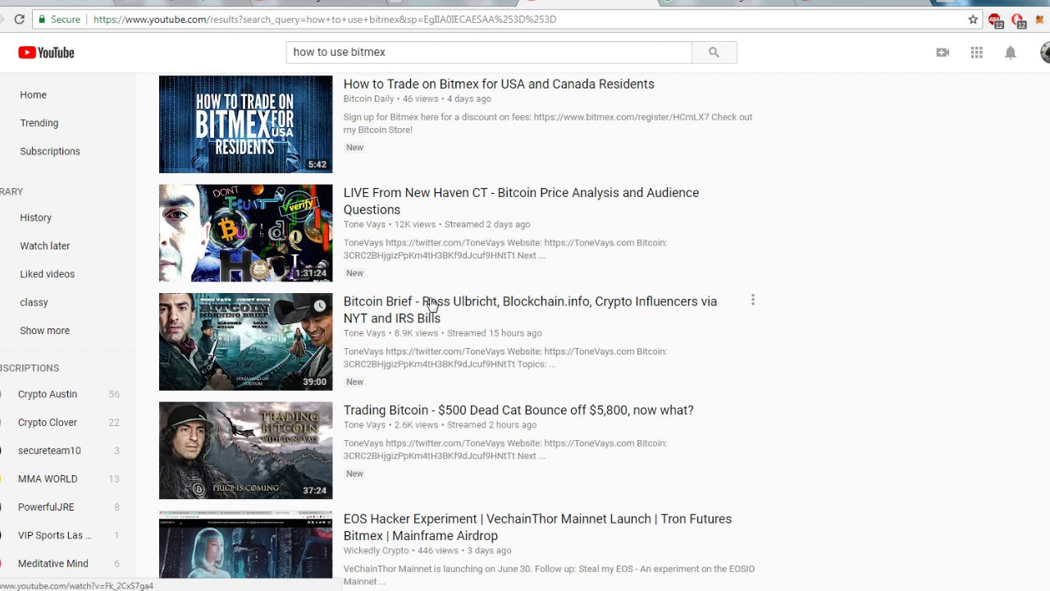
{"action": "scroll", "coordinate": [433, 304], "scroll_direction": "down", "scroll_amount": 2}
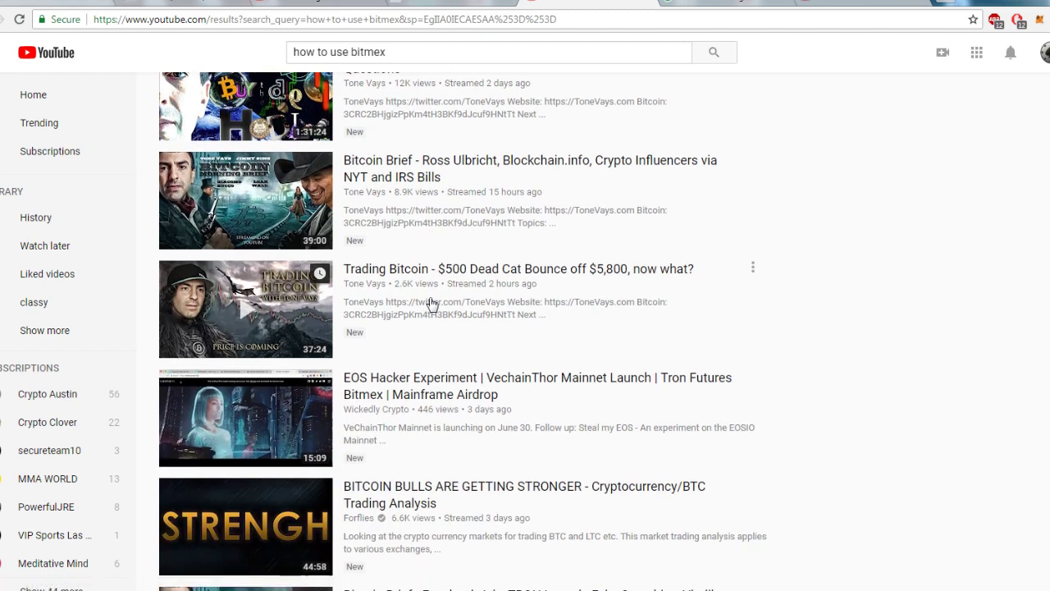
{"action": "scroll", "coordinate": [433, 304], "scroll_direction": "down", "scroll_amount": 2}
{"action": "scroll", "coordinate": [432, 303], "scroll_direction": "down", "scroll_amount": 3}
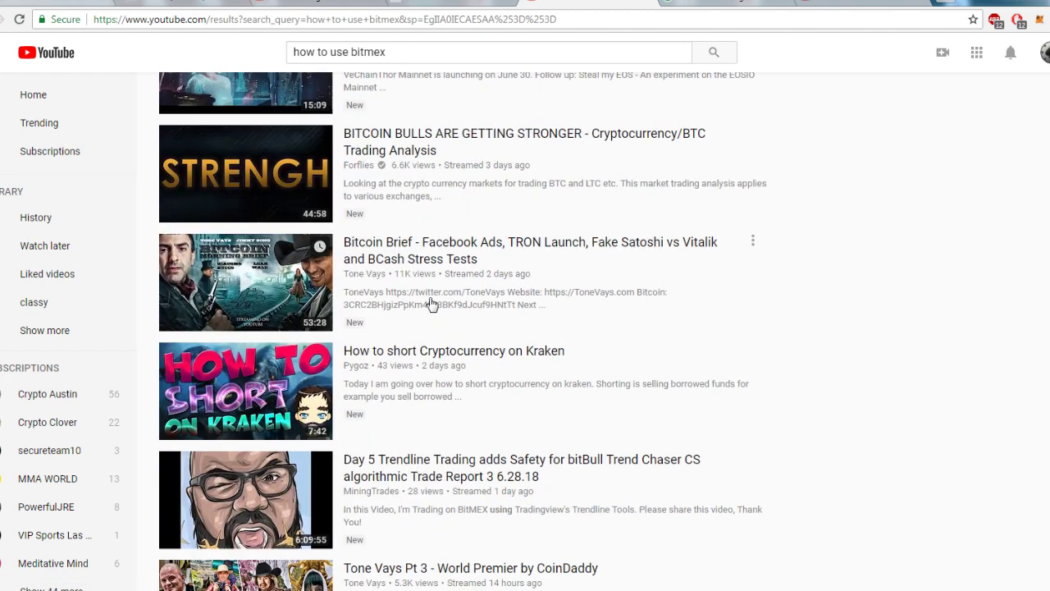
{"action": "scroll", "coordinate": [432, 303], "scroll_direction": "down", "scroll_amount": 4}
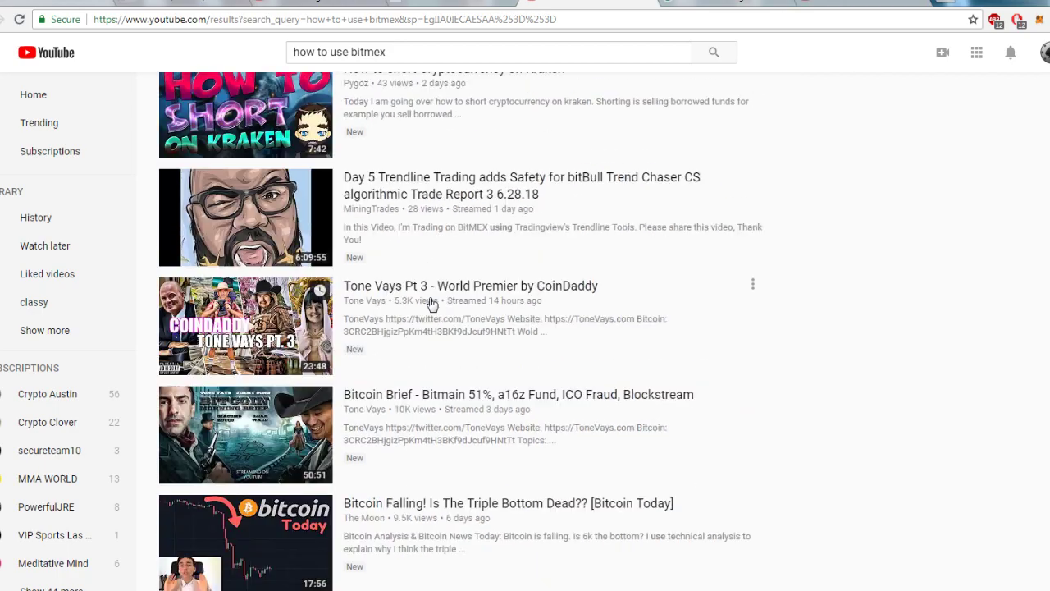
{"action": "scroll", "coordinate": [433, 316], "scroll_direction": "down", "scroll_amount": 3}
{"action": "scroll", "coordinate": [492, 394], "scroll_direction": "up", "scroll_amount": 4}
{"action": "scroll", "coordinate": [525, 459], "scroll_direction": "up", "scroll_amount": 5}
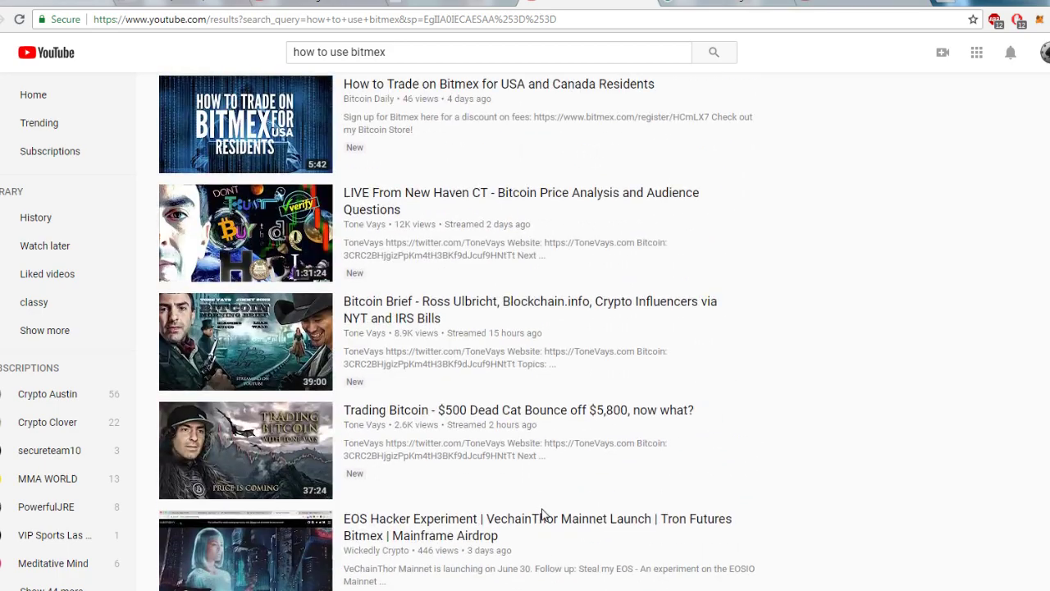
{"action": "scroll", "coordinate": [544, 510], "scroll_direction": "up", "scroll_amount": 4}
{"action": "scroll", "coordinate": [543, 511], "scroll_direction": "up", "scroll_amount": 5}
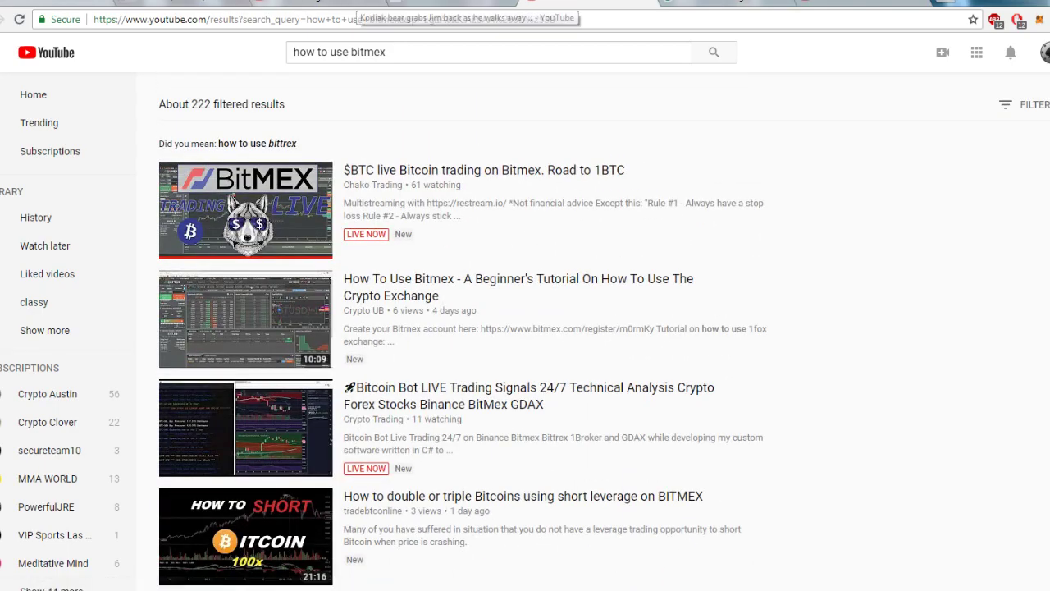
{"action": "left_click", "coordinate": [226, 7]}
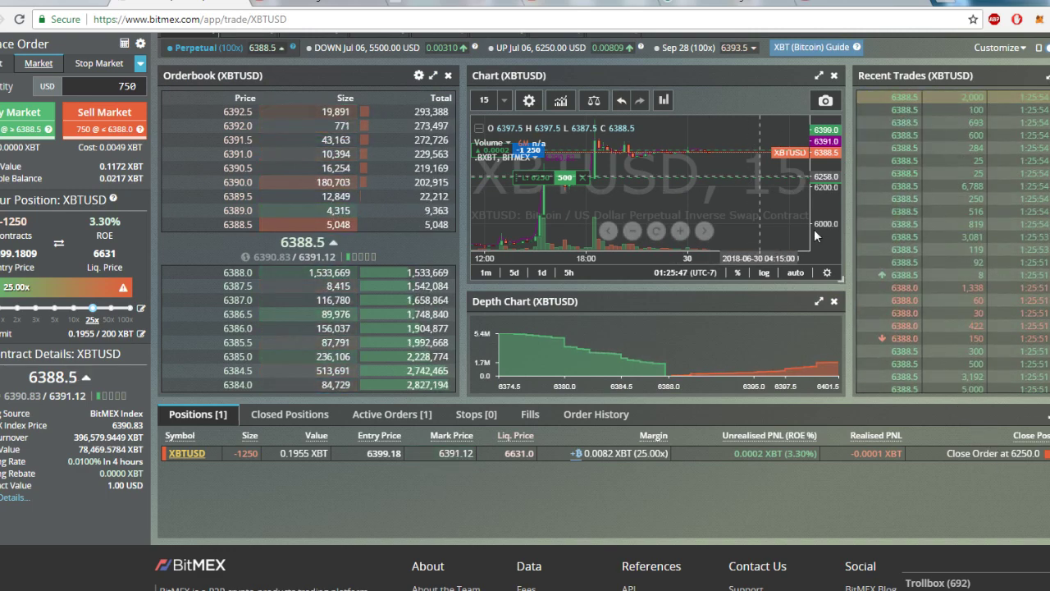
Glance at BitMEX, reset the TradingView support line to 6074.9, then return to BitMEX.
{"action": "key", "text": "ctrl+Tab"}
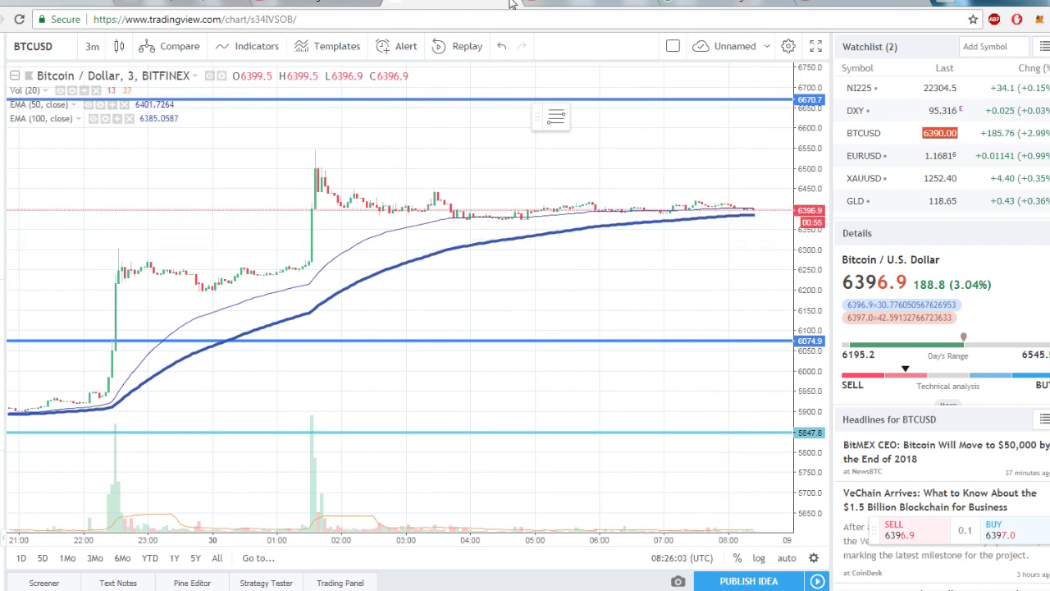
{"action": "key", "text": "ctrl+Tab"}
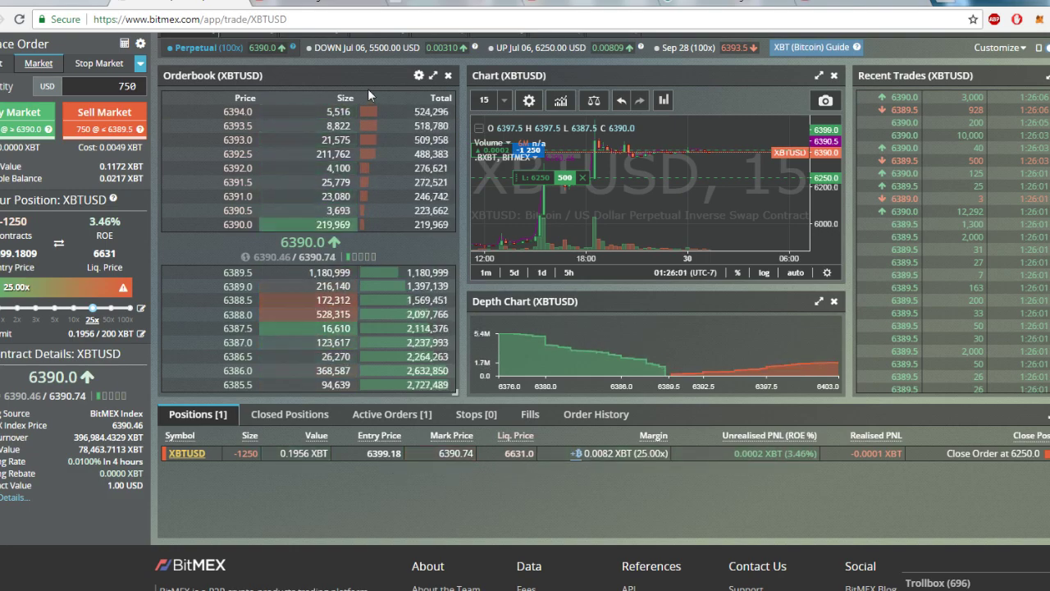
{"action": "key", "text": "ctrl+Tab"}
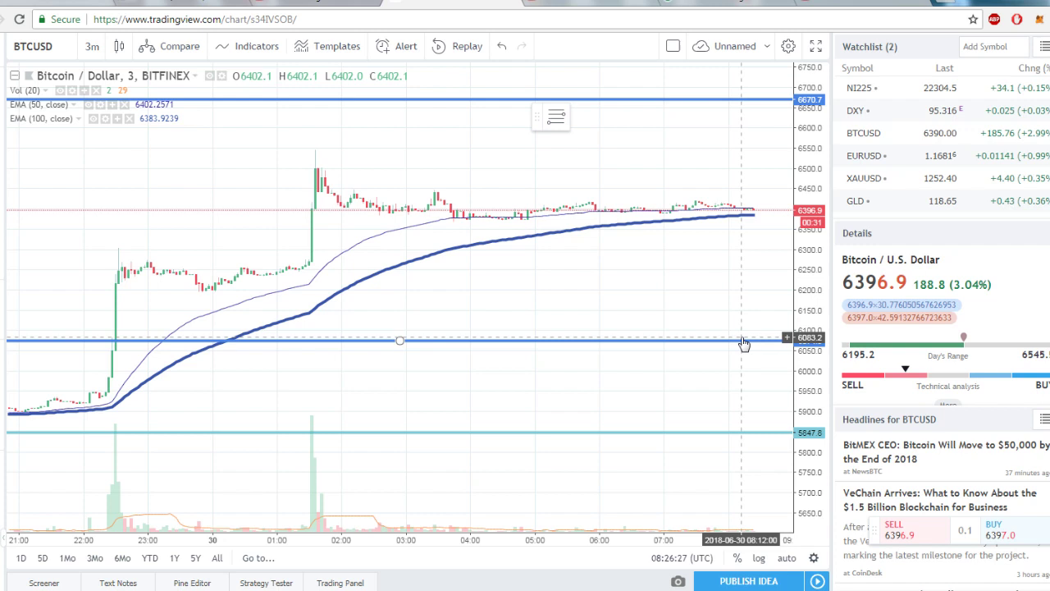
{"action": "left_click_drag", "start_coordinate": [743, 343], "coordinate": [743, 346]}
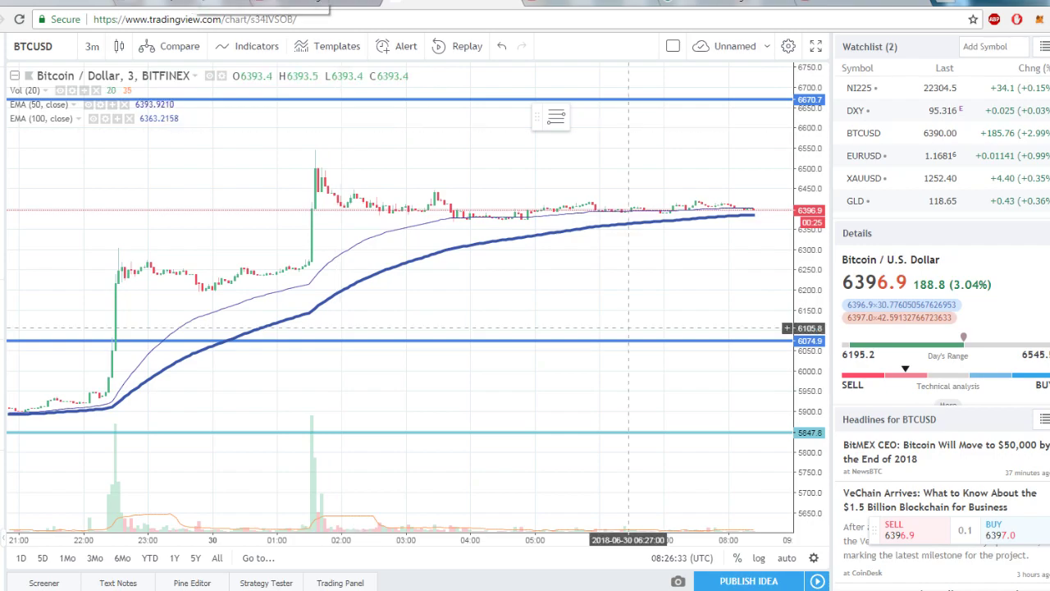
{"action": "left_click", "coordinate": [230, 7]}
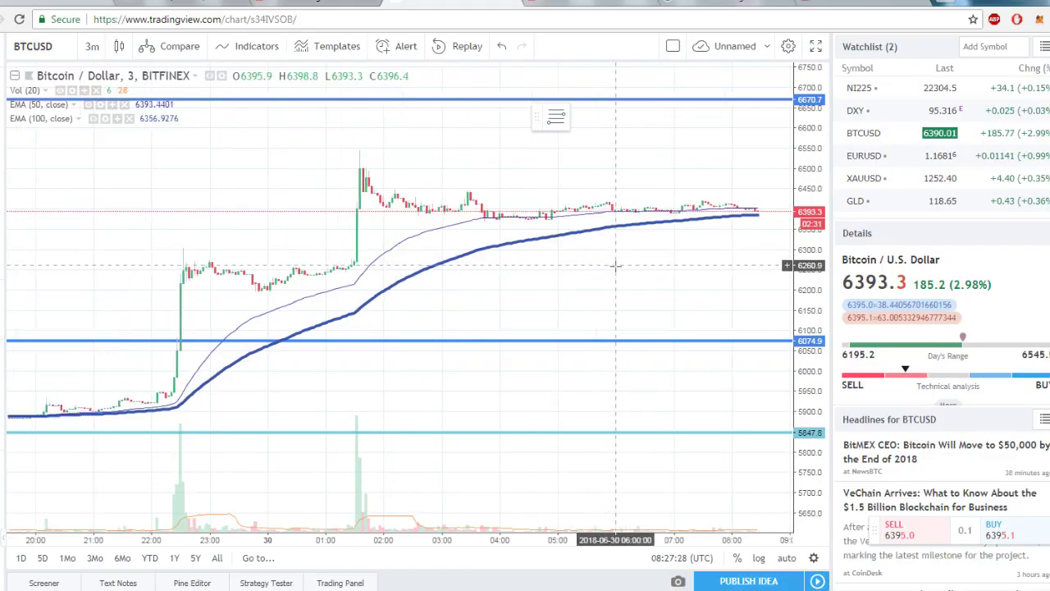
{"action": "scroll", "coordinate": [616, 265], "scroll_direction": "down", "scroll_amount": 3}
Switch the BTCUSD chart to 4-hour candles and review the March–May price history.
{"action": "left_click", "coordinate": [92, 46]}
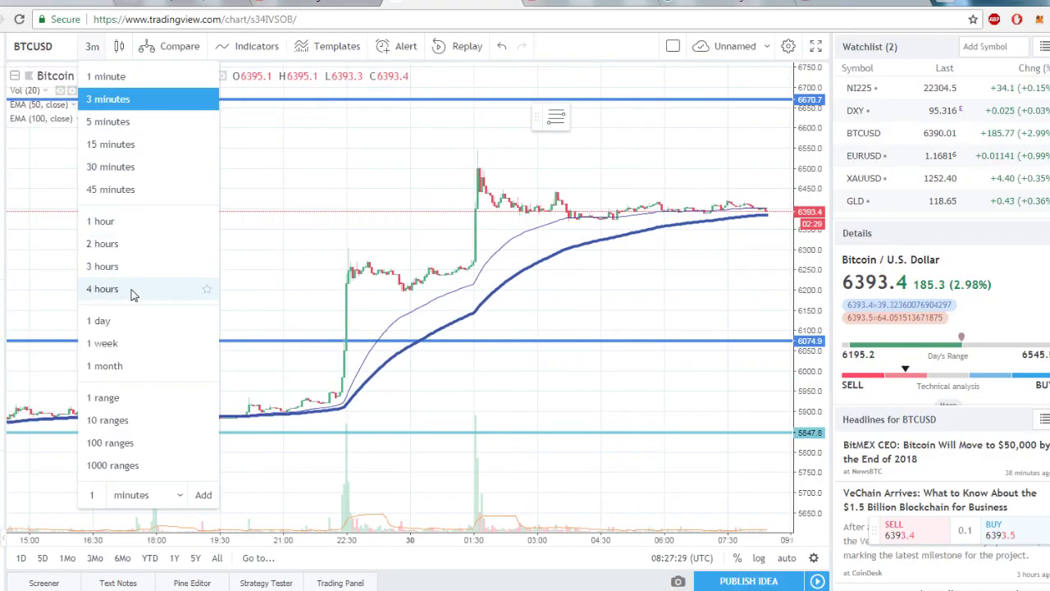
{"action": "left_click", "coordinate": [102, 289]}
{"action": "left_click_drag", "start_coordinate": [808, 74], "coordinate": [714, 470]}
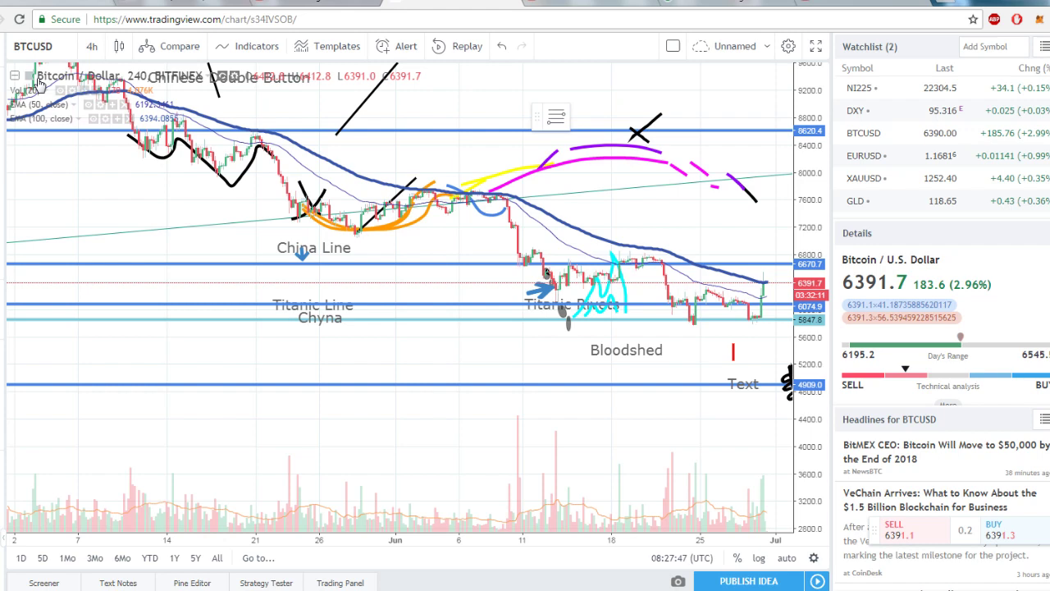
{"action": "scroll", "coordinate": [634, 432], "scroll_direction": "down", "scroll_amount": 3}
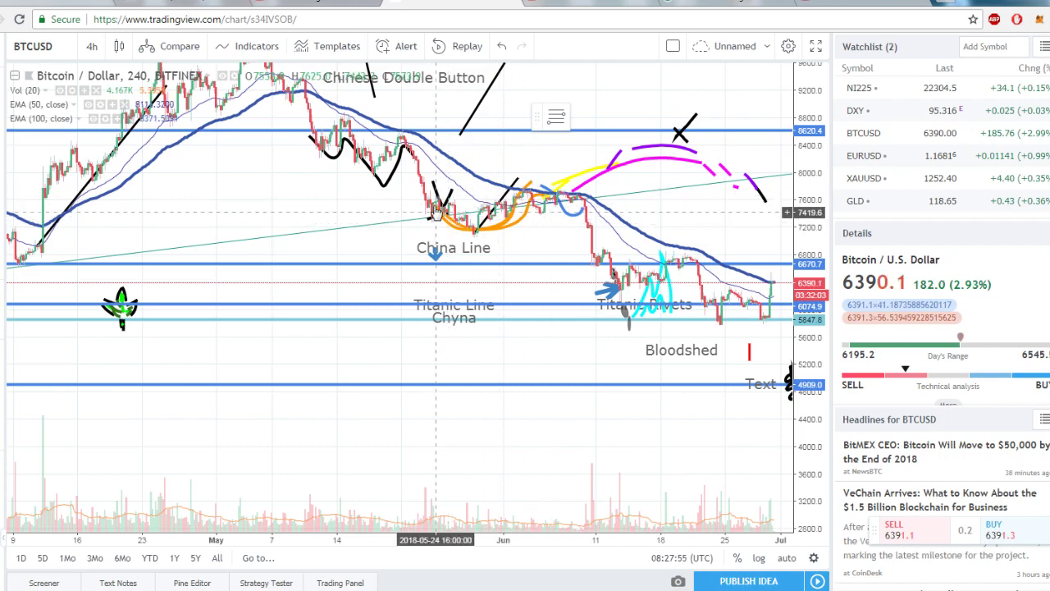
{"action": "scroll", "coordinate": [443, 247], "scroll_direction": "down", "scroll_amount": 3}
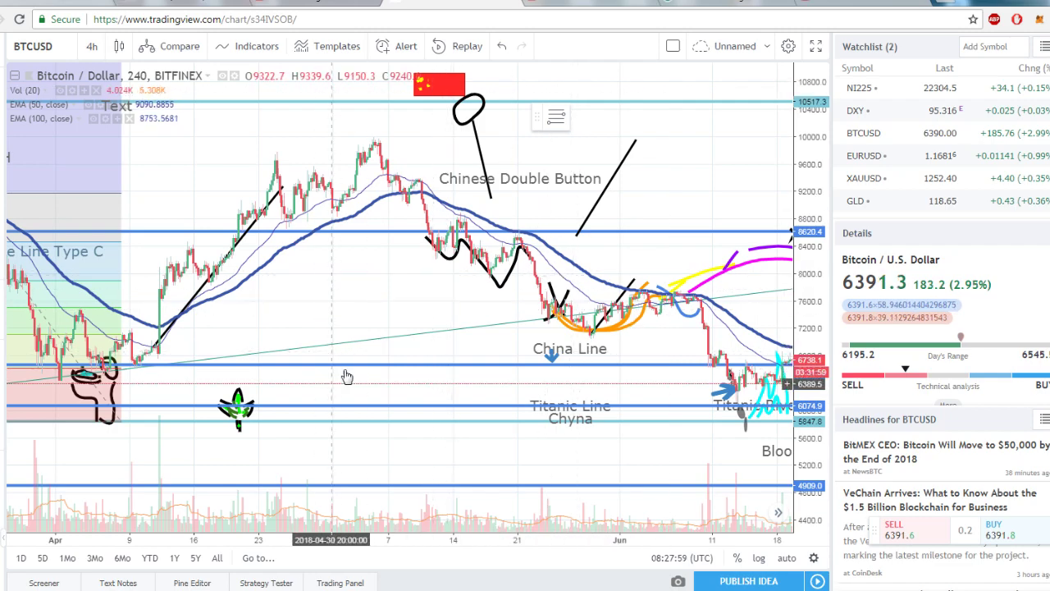
{"action": "left_click_drag", "start_coordinate": [328, 349], "coordinate": [402, 346]}
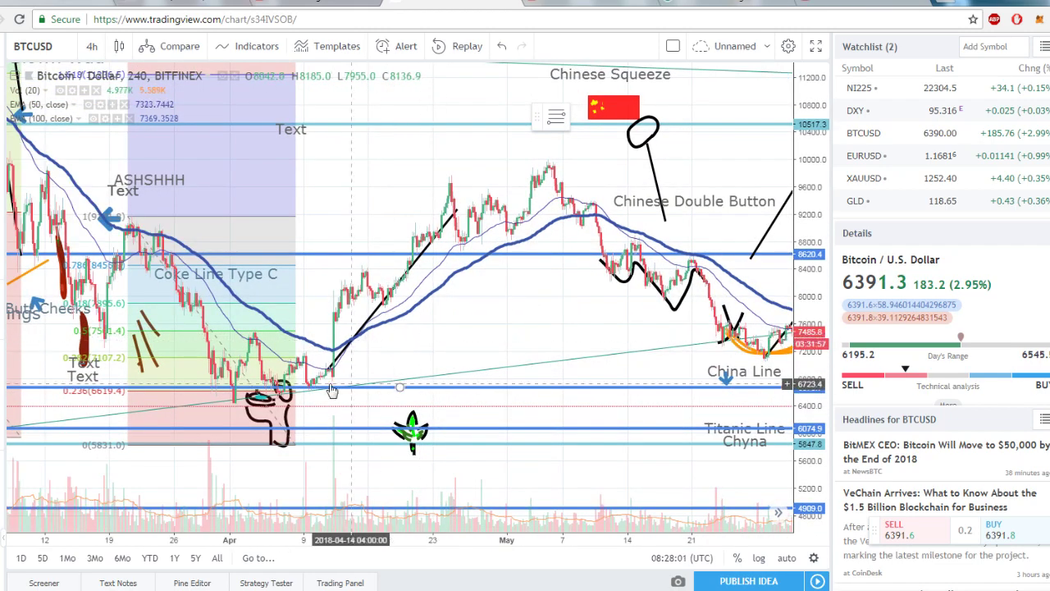
{"action": "left_click_drag", "start_coordinate": [390, 201], "coordinate": [539, 216]}
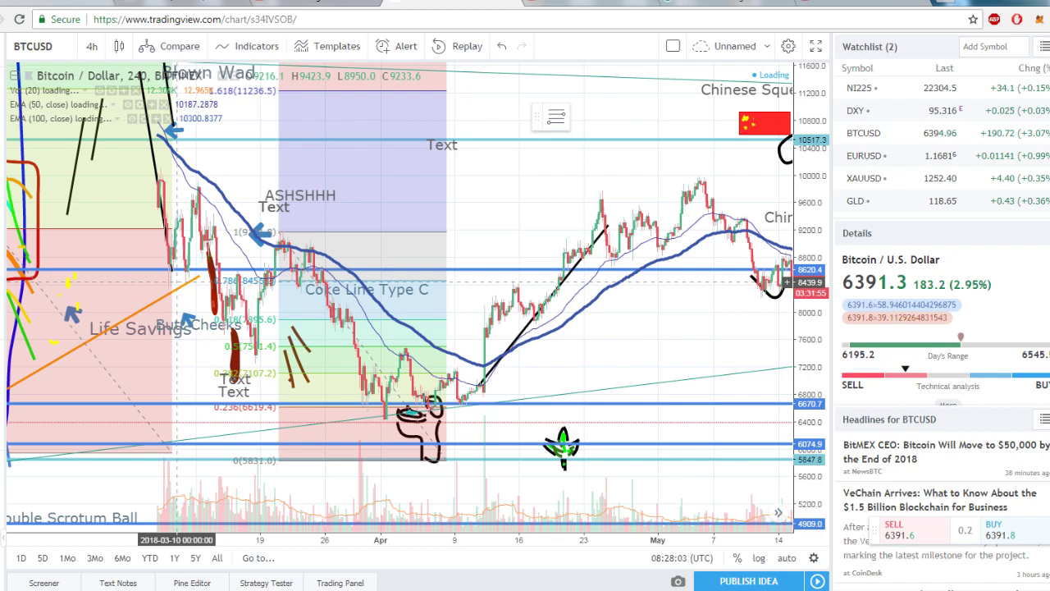
{"action": "left_click_drag", "start_coordinate": [224, 157], "coordinate": [489, 241]}
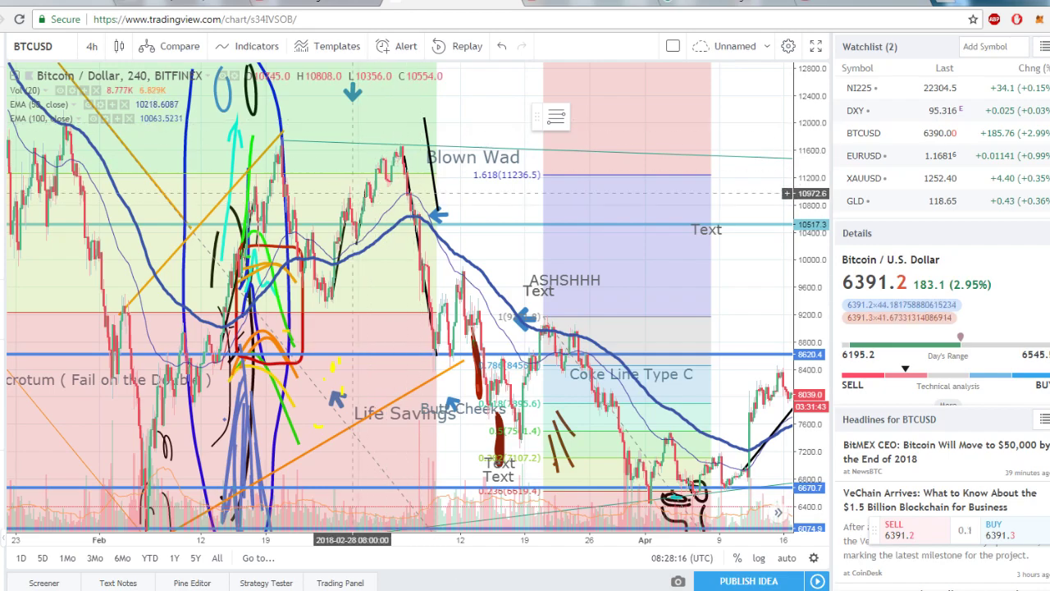
{"action": "mouse_move", "coordinate": [730, 312]}
{"action": "left_mouse_down"}
{"action": "mouse_move", "coordinate": [462, 228]}
{"action": "mouse_move", "coordinate": [123, 246]}
{"action": "left_mouse_up"}
Move the China Line down to 6670.7, pan to recent candles, and return to BitMEX.
{"action": "left_click", "coordinate": [488, 338]}
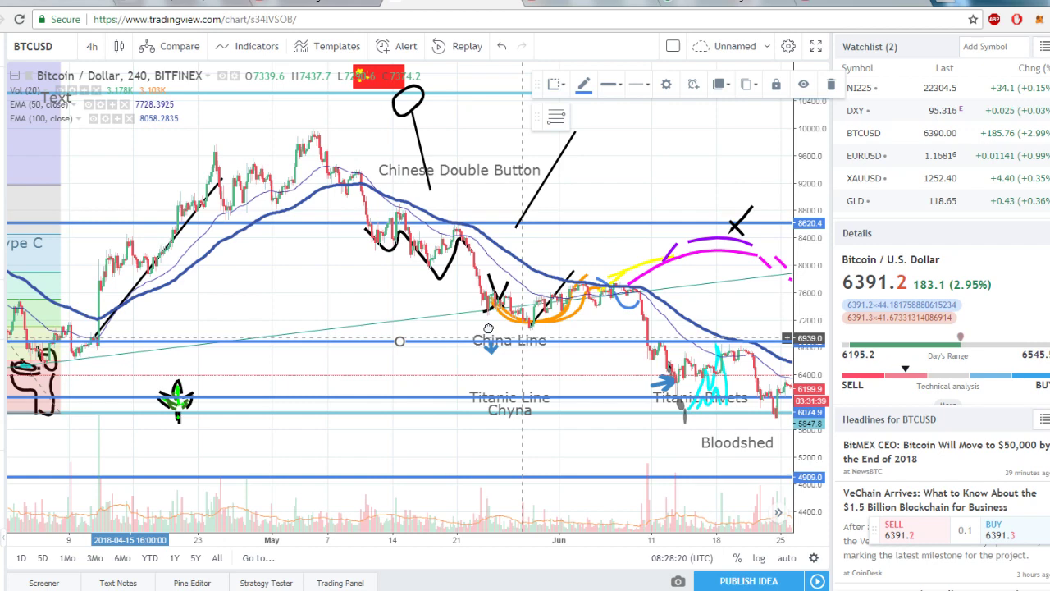
{"action": "left_click_drag", "start_coordinate": [492, 341], "coordinate": [492, 356]}
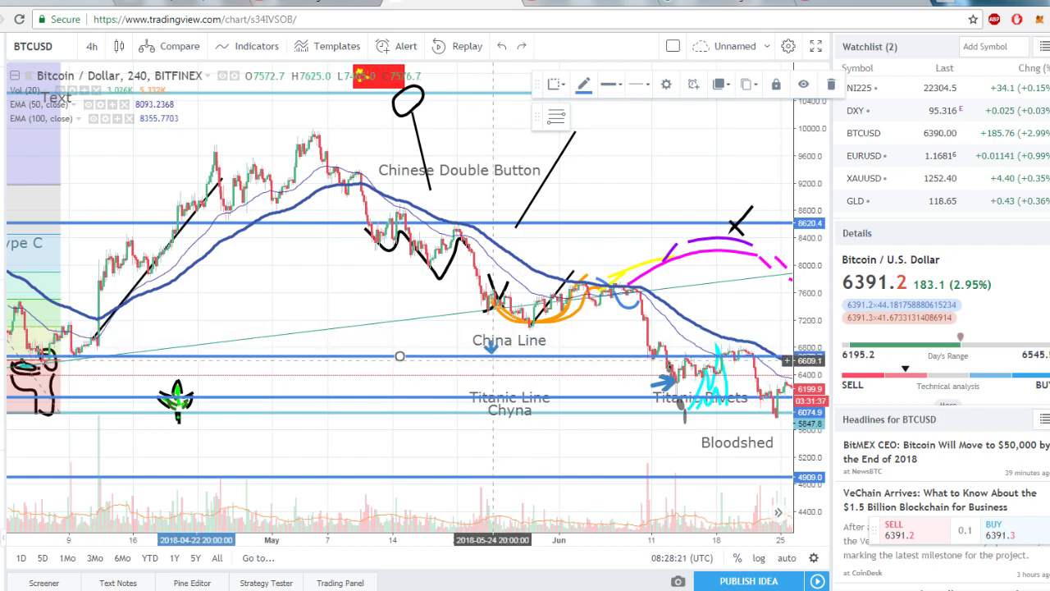
{"action": "left_click", "coordinate": [623, 246]}
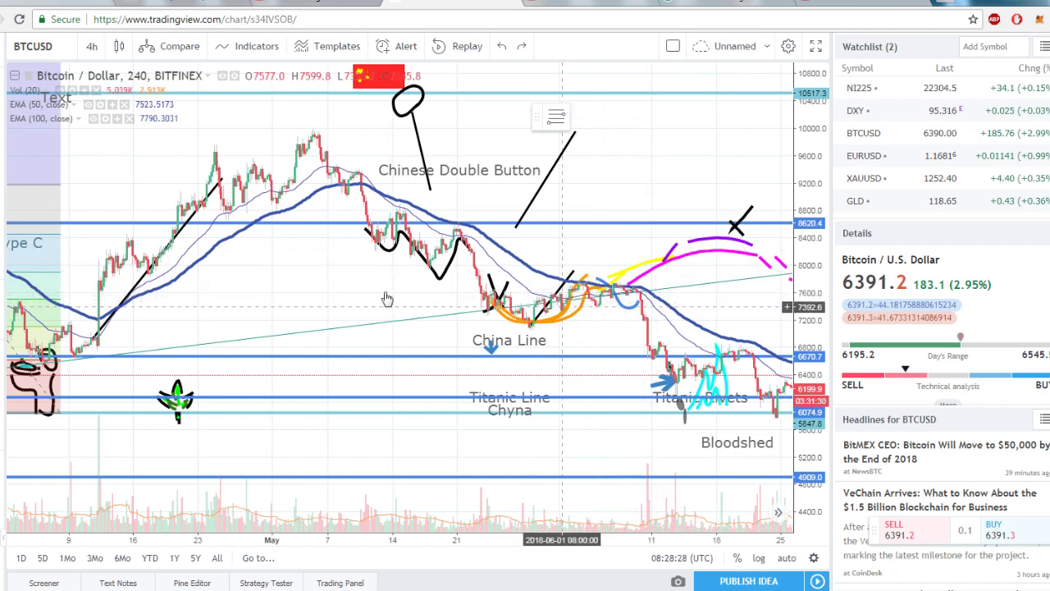
{"action": "left_click_drag", "start_coordinate": [693, 452], "coordinate": [365, 399]}
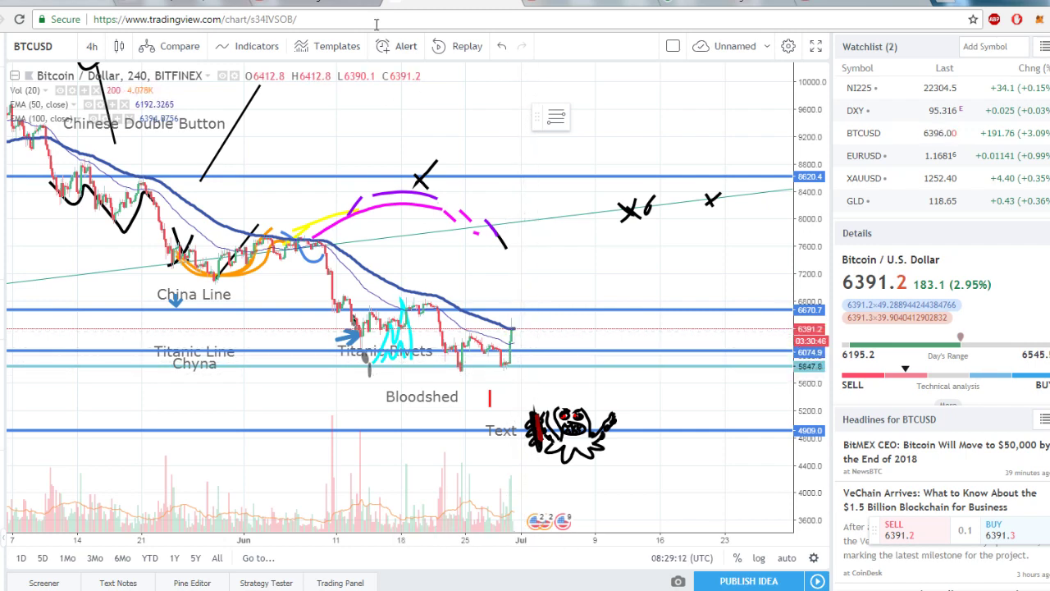
{"action": "left_click", "coordinate": [228, 5]}
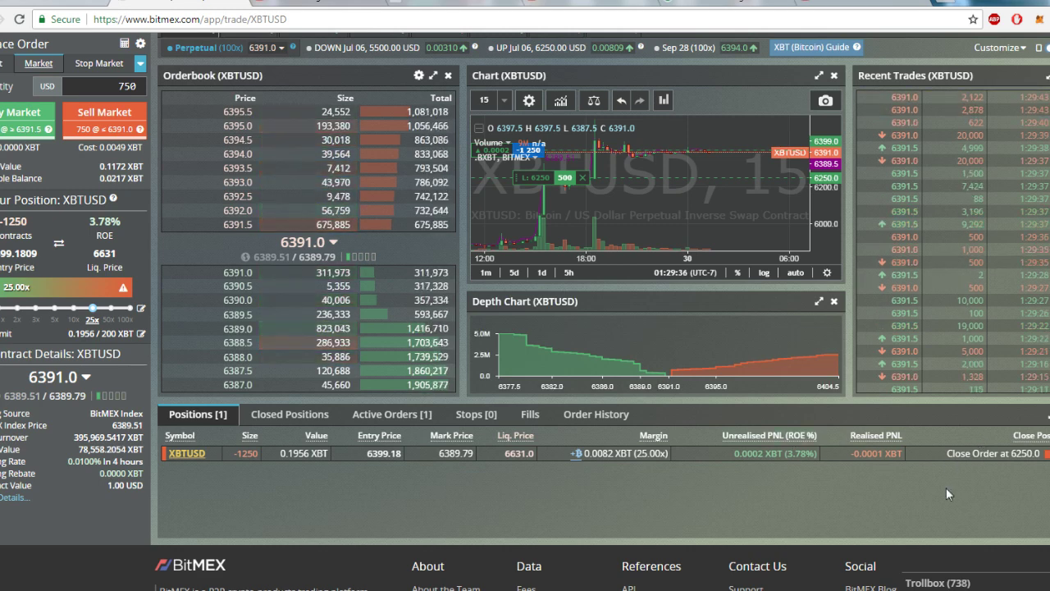
Move from the BitMEX tab to the arbitraging.co aBOT dashboard tab.
{"action": "key", "text": "ctrl+Tab"}
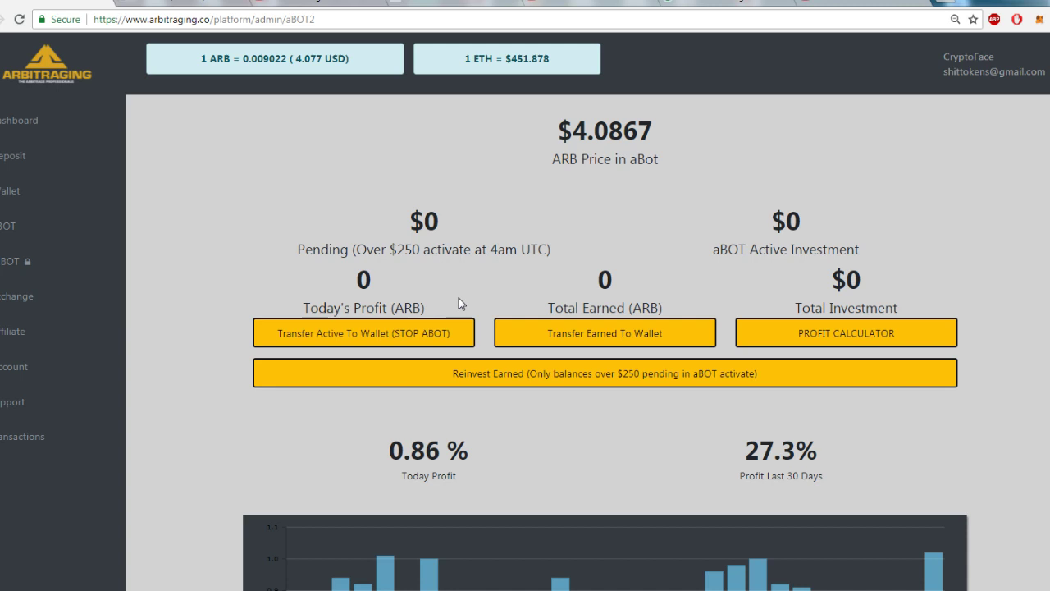
Open the ARB exchange page, put the calculator behind it, and return to the BitMEX short.
{"action": "left_click", "coordinate": [2, 298]}
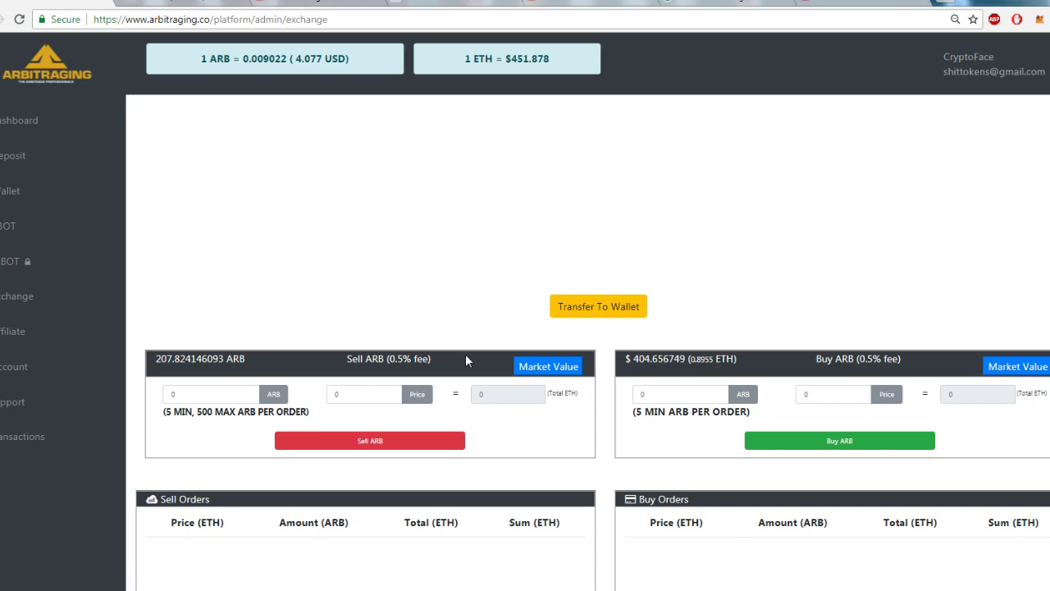
{"action": "scroll", "coordinate": [465, 354], "scroll_direction": "down", "scroll_amount": 3}
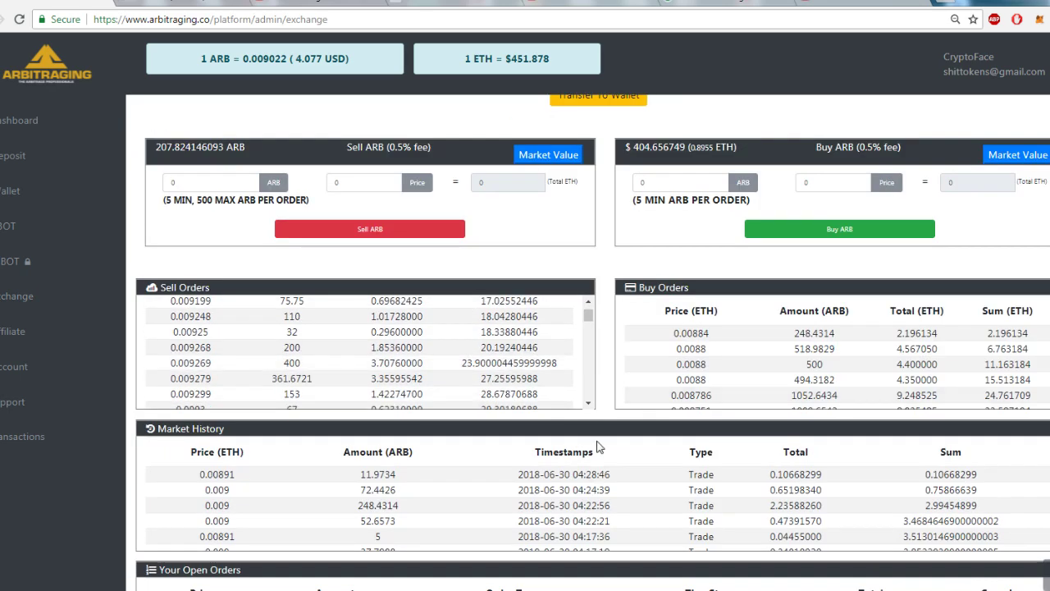
{"action": "scroll", "coordinate": [598, 424], "scroll_direction": "down", "scroll_amount": 1}
{"action": "scroll", "coordinate": [601, 407], "scroll_direction": "down", "scroll_amount": 3}
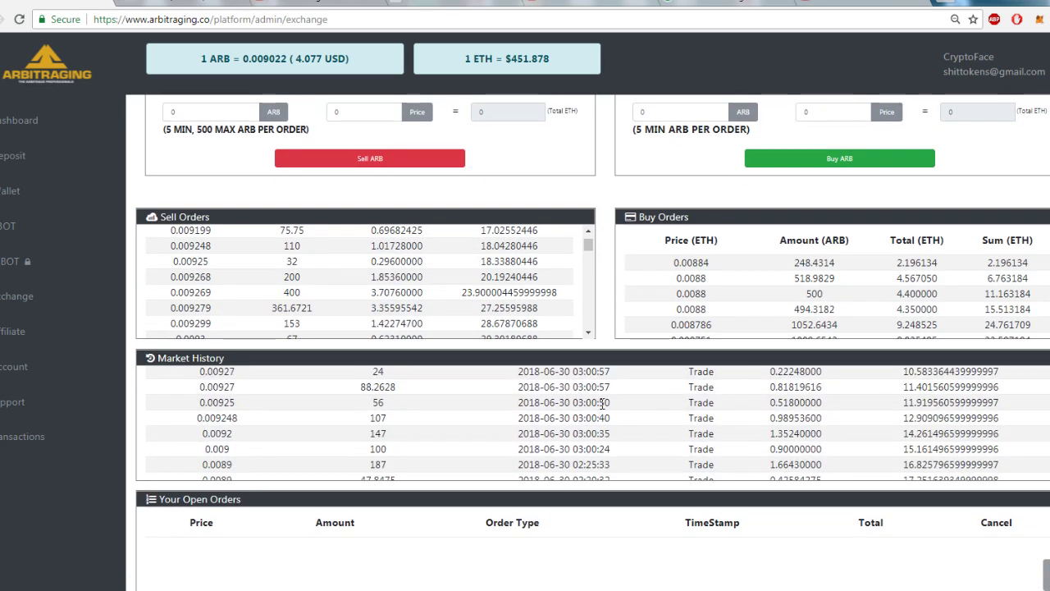
{"action": "scroll", "coordinate": [602, 406], "scroll_direction": "down", "scroll_amount": 5}
{"action": "scroll", "coordinate": [601, 406], "scroll_direction": "down", "scroll_amount": 4}
{"action": "scroll", "coordinate": [603, 403], "scroll_direction": "down", "scroll_amount": 3}
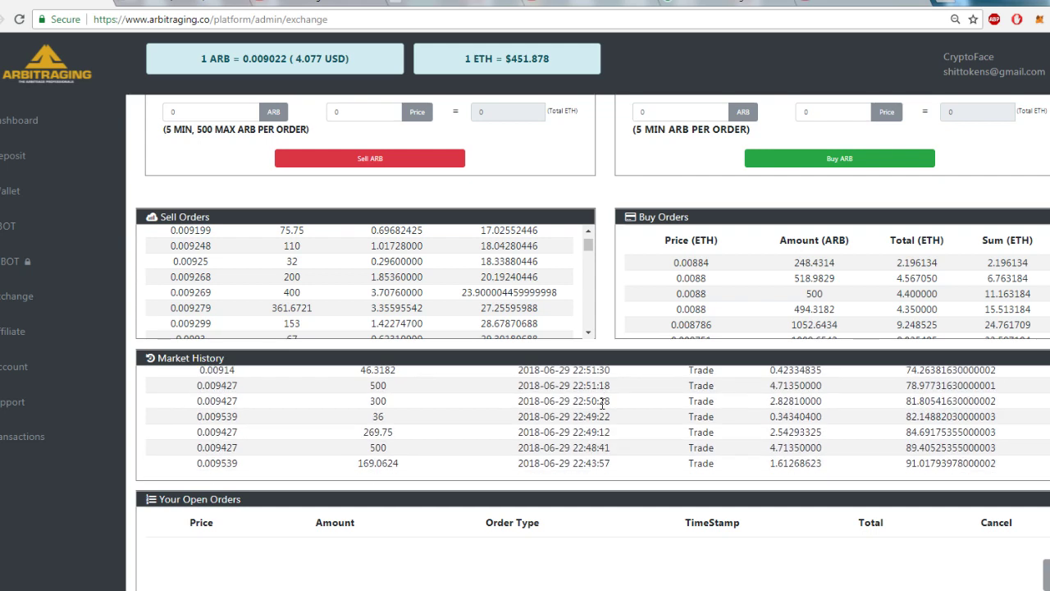
{"action": "scroll", "coordinate": [603, 404], "scroll_direction": "up", "scroll_amount": 5}
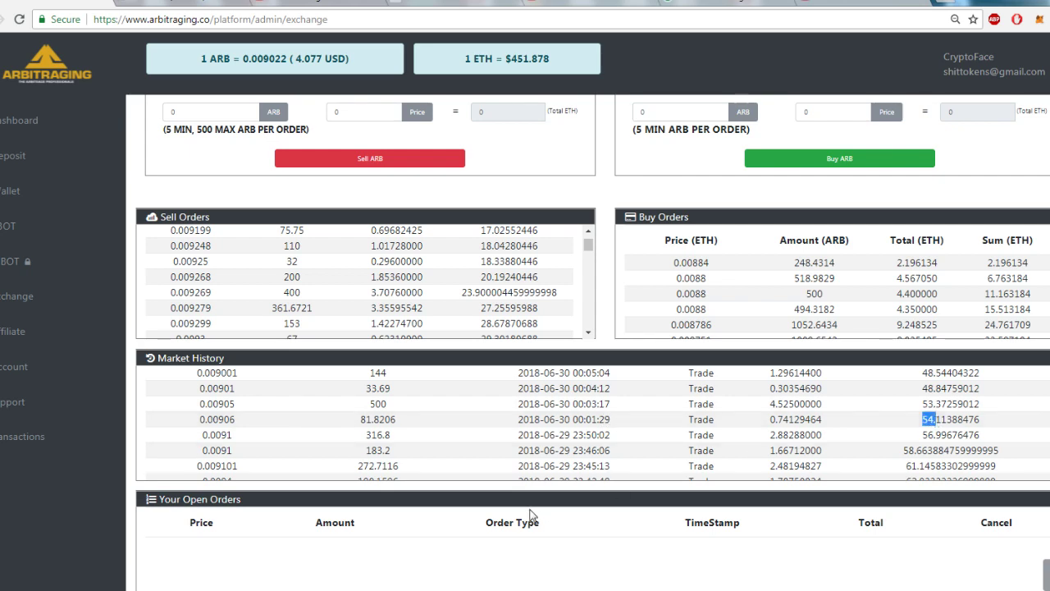
{"action": "left_click", "coordinate": [409, 585]}
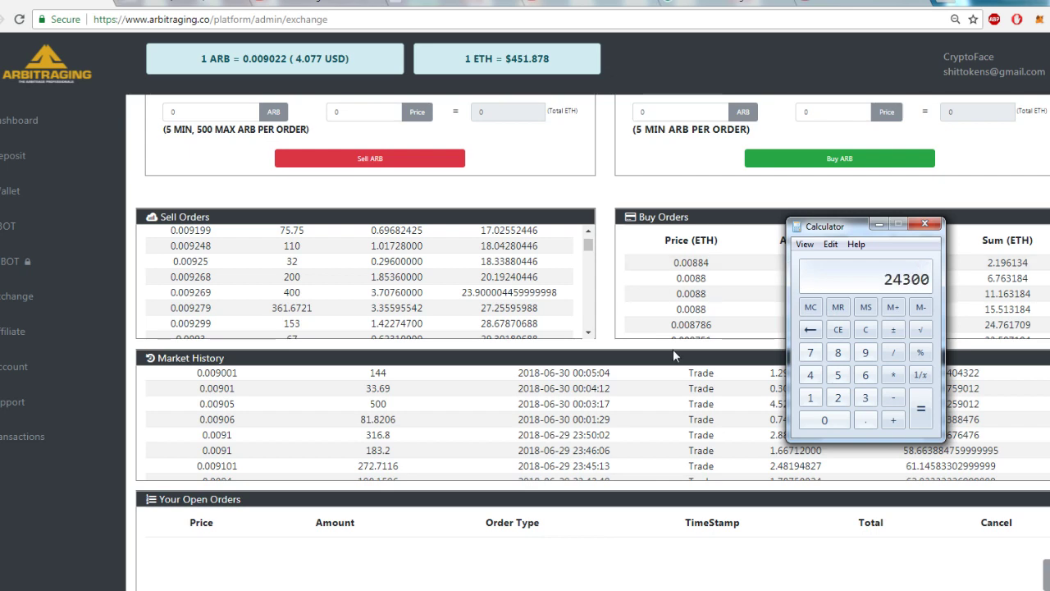
{"action": "left_click", "coordinate": [611, 346]}
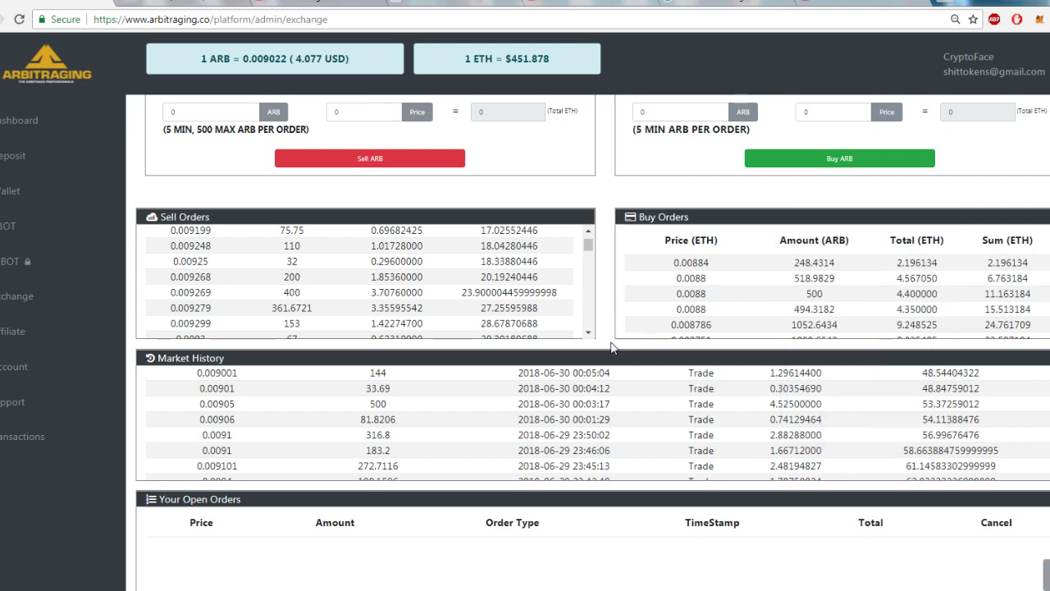
{"action": "scroll", "coordinate": [612, 363], "scroll_direction": "up", "scroll_amount": 5}
{"action": "scroll", "coordinate": [613, 364], "scroll_direction": "up", "scroll_amount": 1}
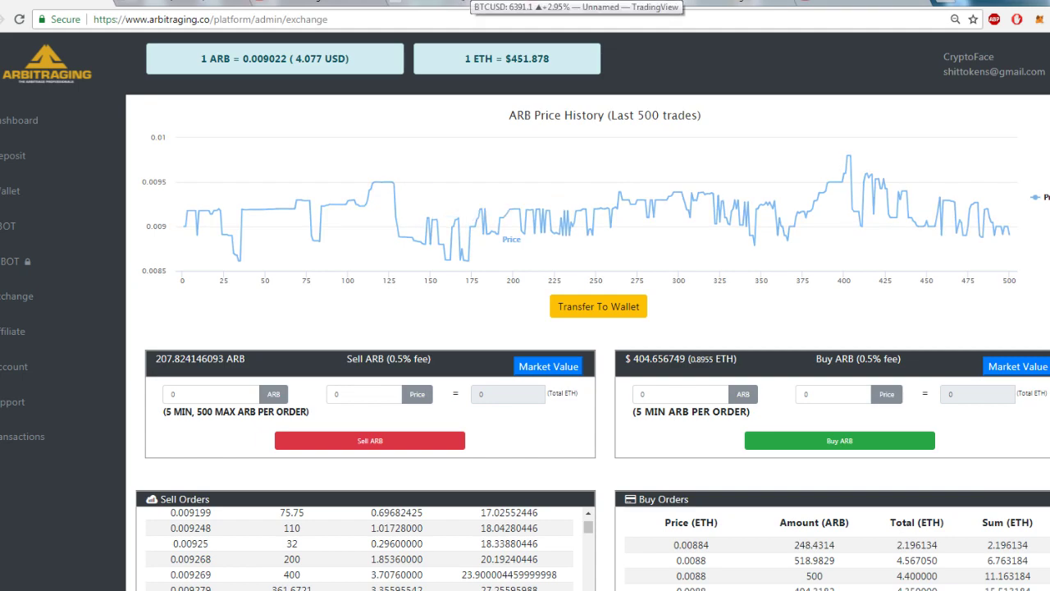
{"action": "left_click", "coordinate": [246, 4]}
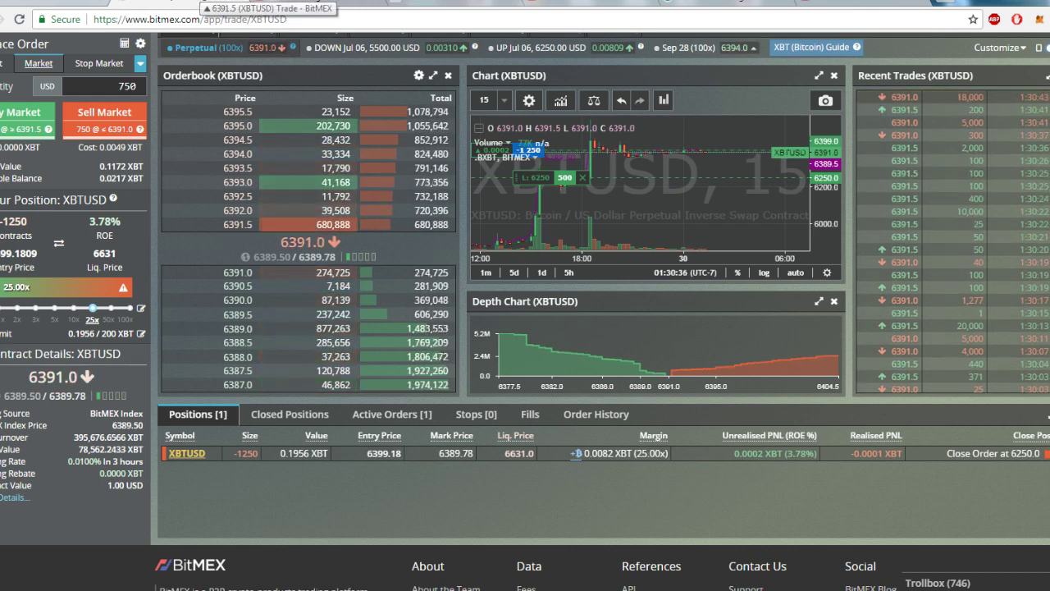
{"action": "mouse_move", "coordinate": [639, 188]}
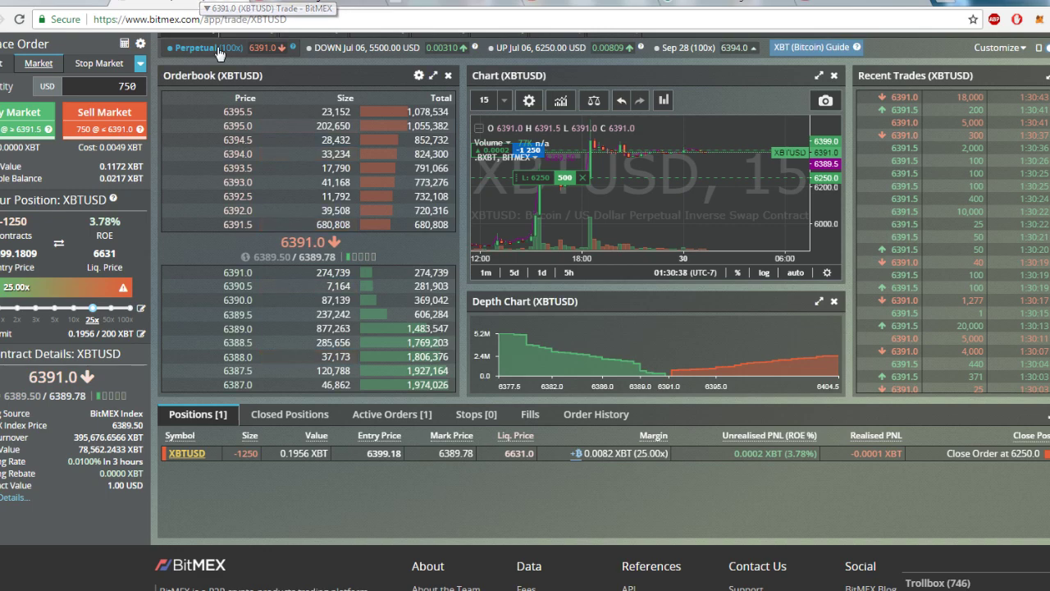
{"action": "scroll", "coordinate": [468, 70], "scroll_direction": "up", "scroll_amount": 3}
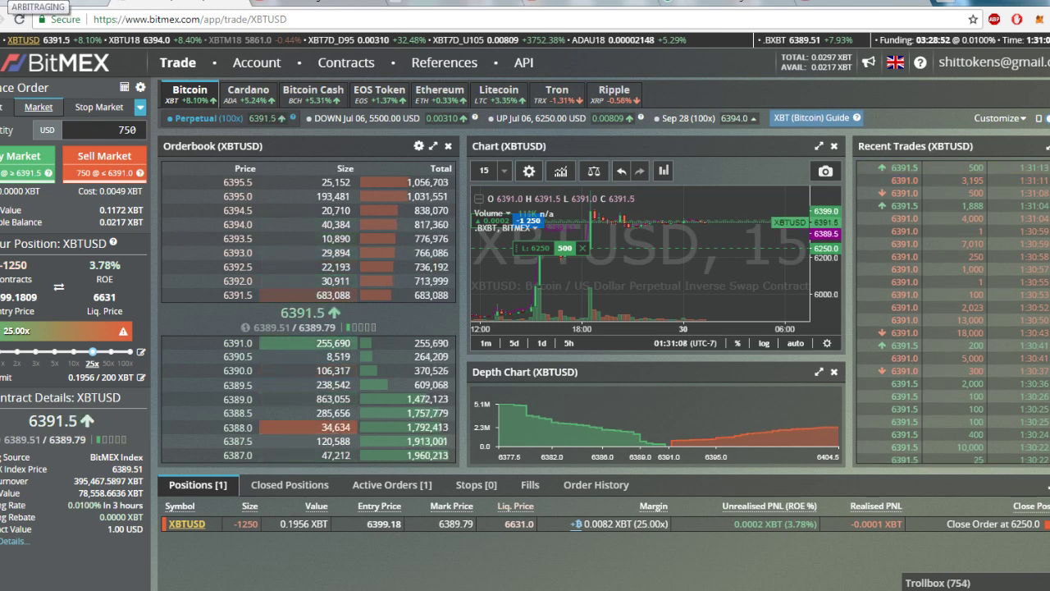
After checking the XBTUSD short, go back to the Arbitraging ARB exchange page.
{"action": "left_click", "coordinate": [33, 1]}
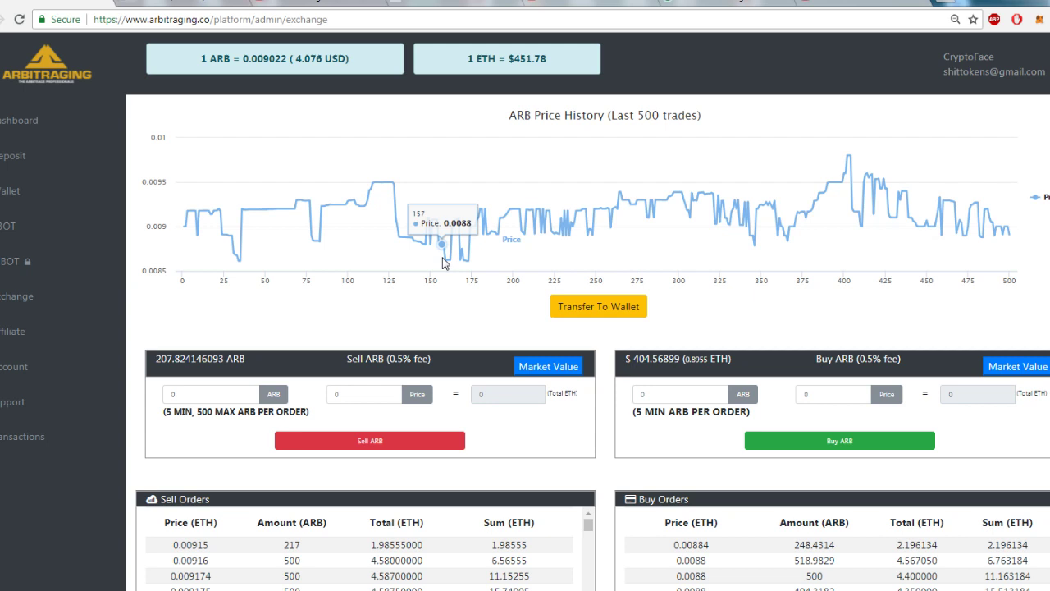
Alternate between the BitMEX short and the Arbitraging ARB exchange, ending on BitMEX.
{"action": "key", "text": "ctrl+Tab"}
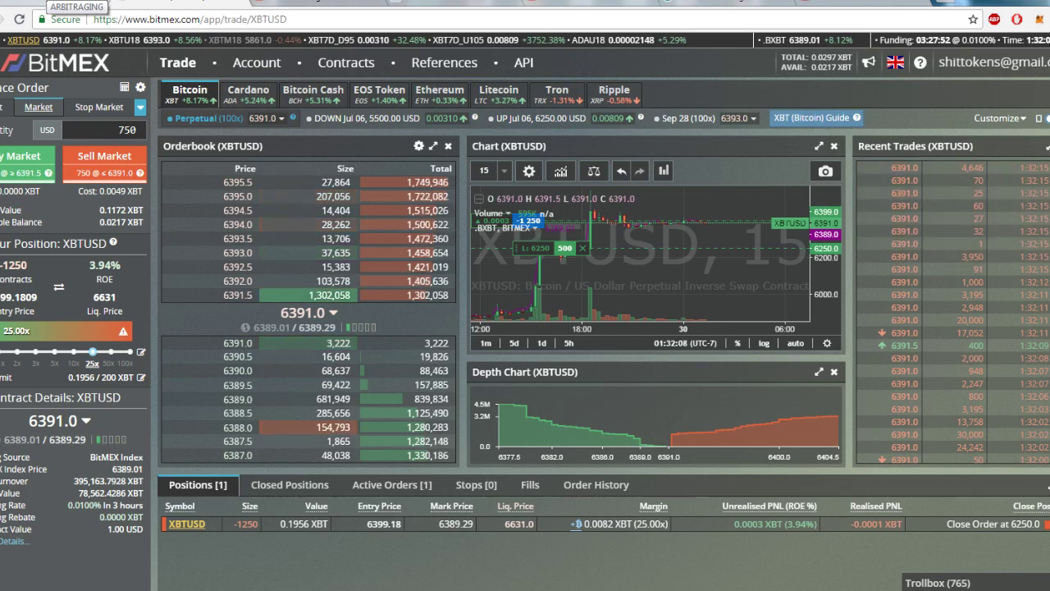
{"action": "key", "text": "ctrl+Tab"}
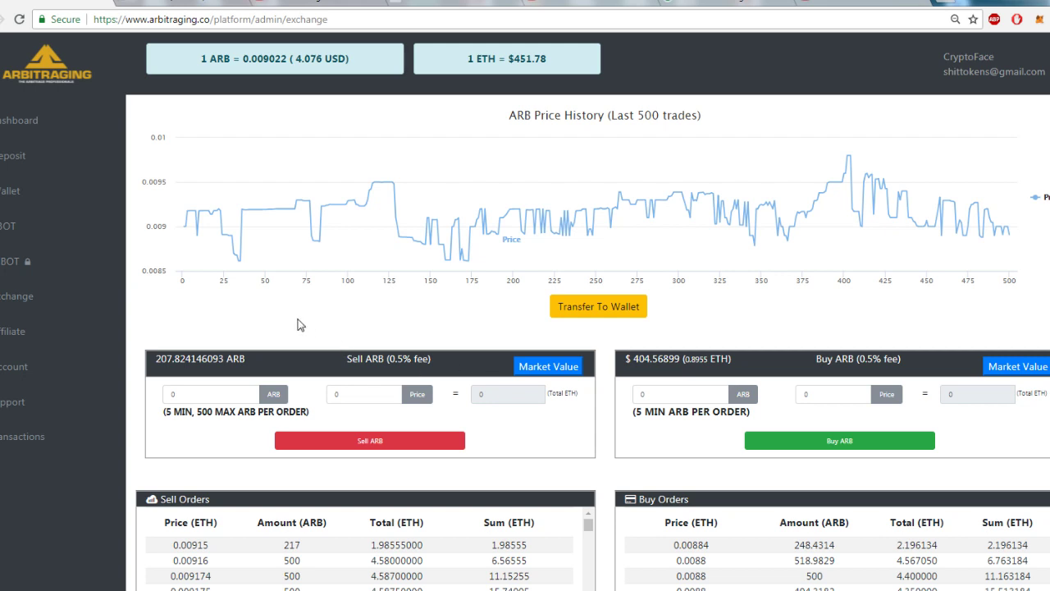
{"action": "key", "text": "ctrl+Tab"}
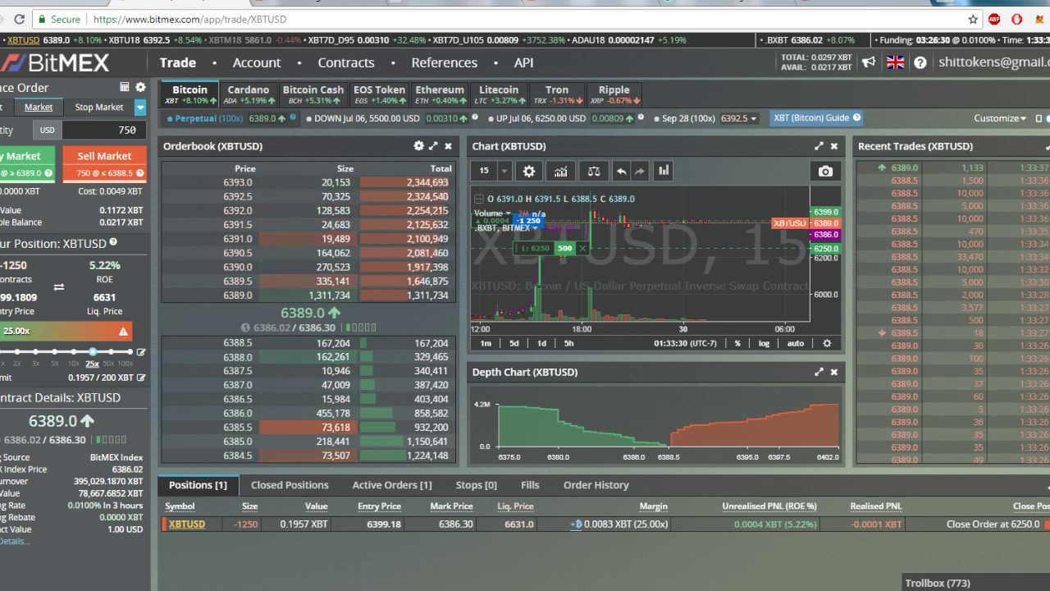
Set the BTCUSD chart to 1-hour candles framed on the recent rally, then return to BitMEX.
{"action": "key", "text": "ctrl+Tab"}
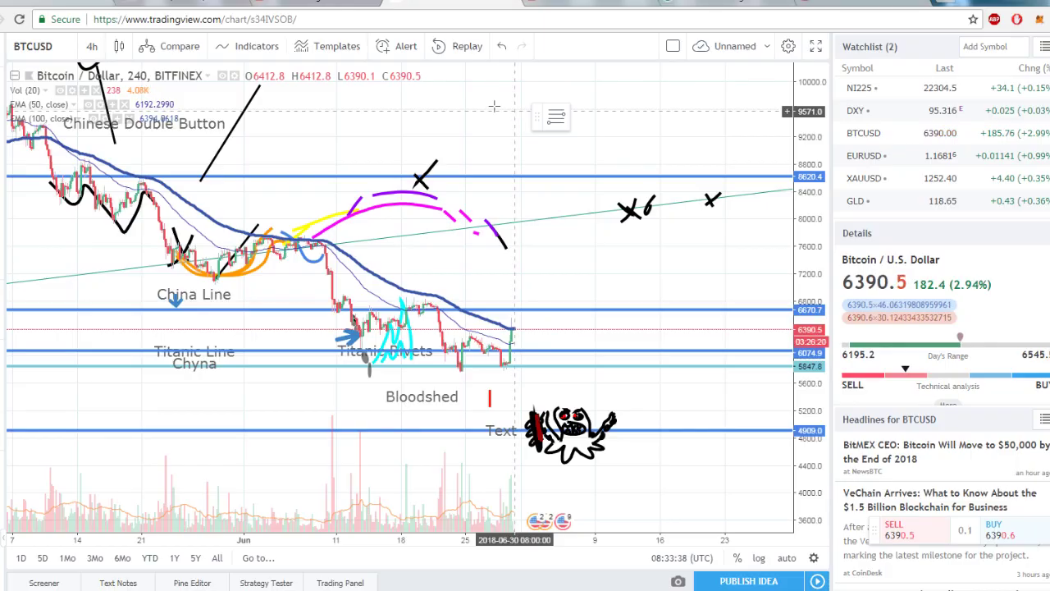
{"action": "left_click_drag", "start_coordinate": [493, 107], "coordinate": [182, 111]}
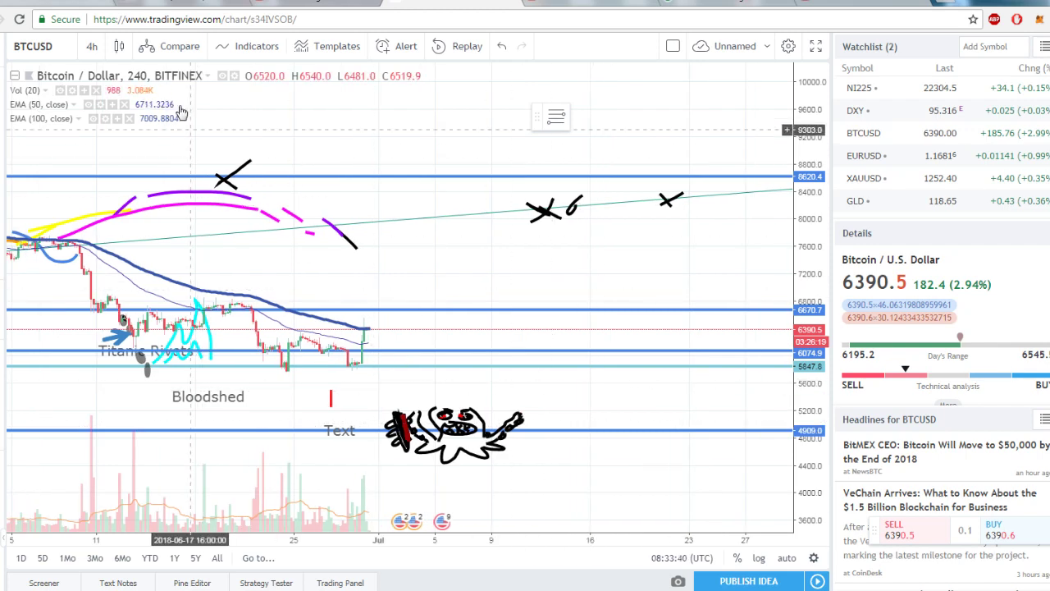
{"action": "left_click", "coordinate": [92, 46]}
{"action": "left_click", "coordinate": [140, 221]}
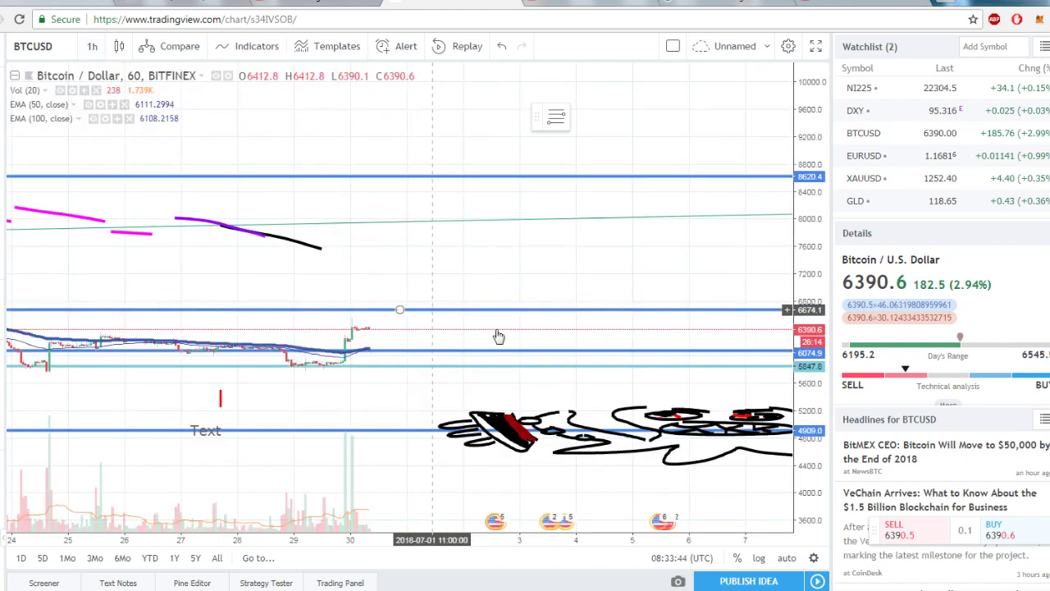
{"action": "left_click_drag", "start_coordinate": [812, 502], "coordinate": [806, 330]}
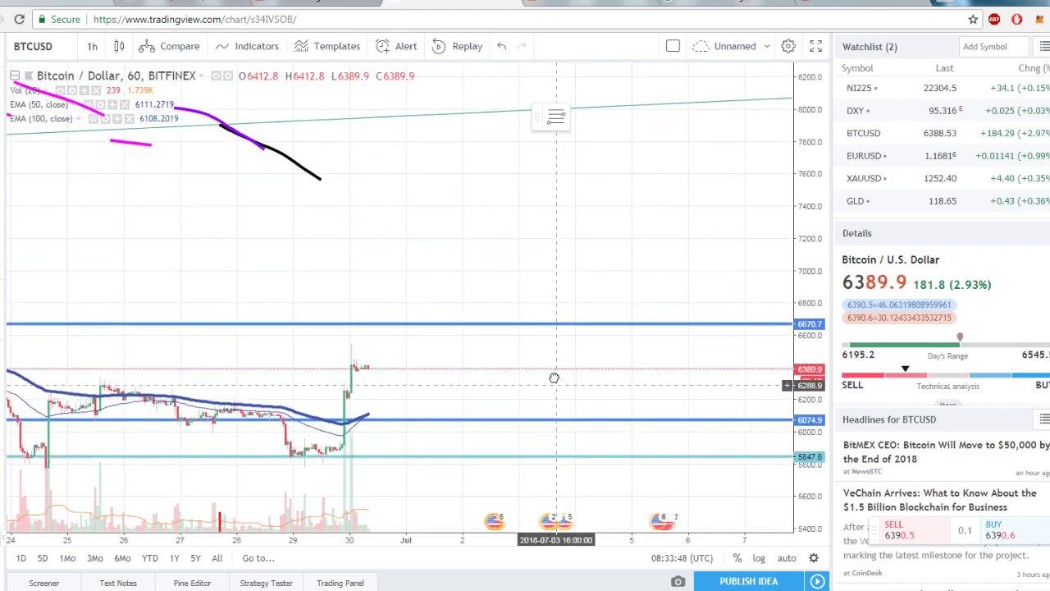
{"action": "mouse_move", "coordinate": [531, 374]}
{"action": "left_mouse_down"}
{"action": "mouse_move", "coordinate": [530, 261]}
{"action": "mouse_move", "coordinate": [492, 214]}
{"action": "left_mouse_up"}
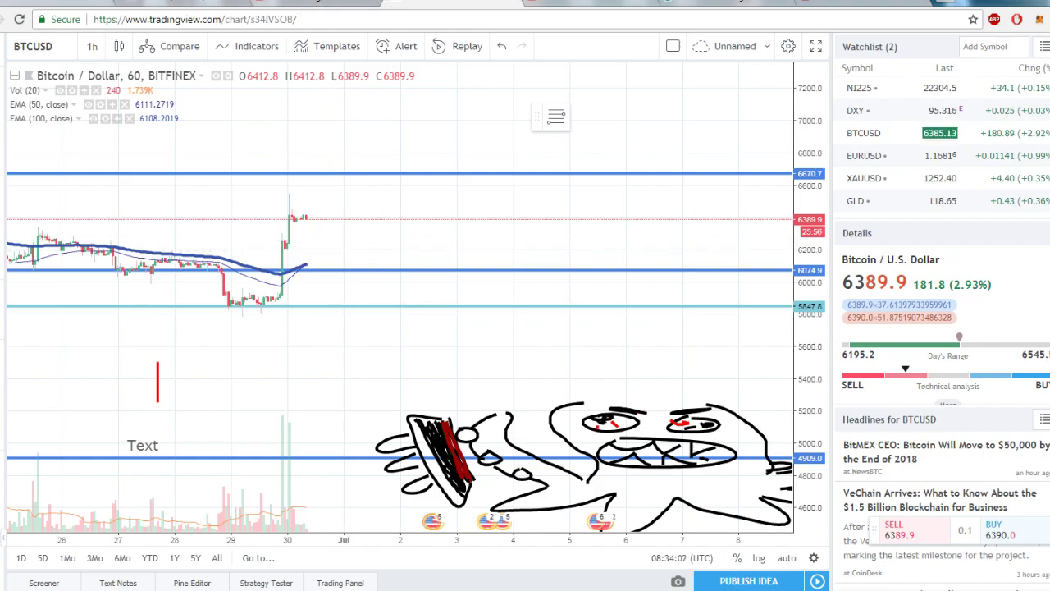
{"action": "left_click", "coordinate": [263, 5]}
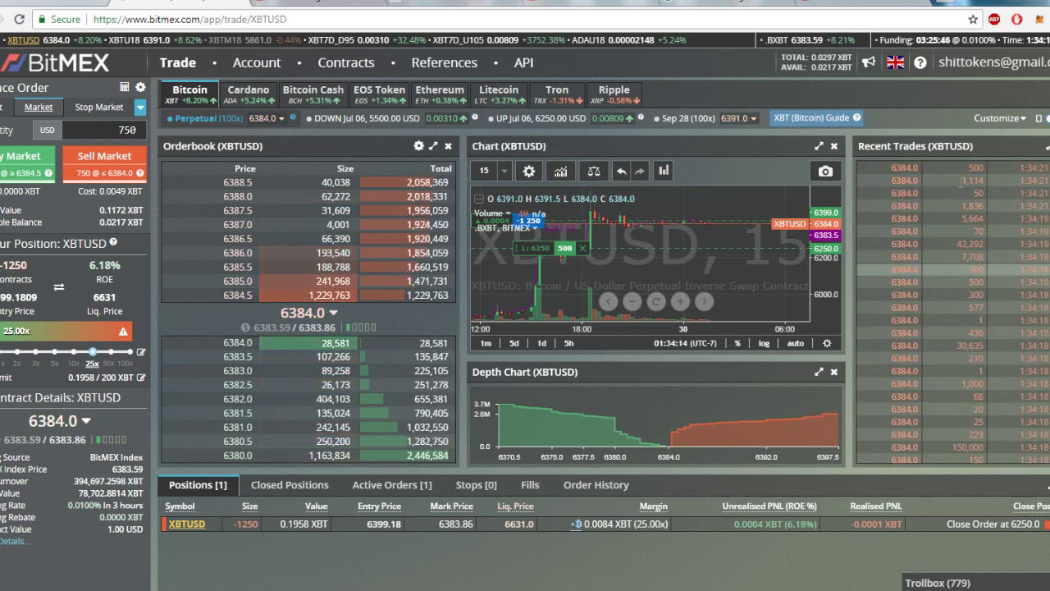
{"action": "left_click", "coordinate": [952, 3]}
{"action": "type", "text": "test"}
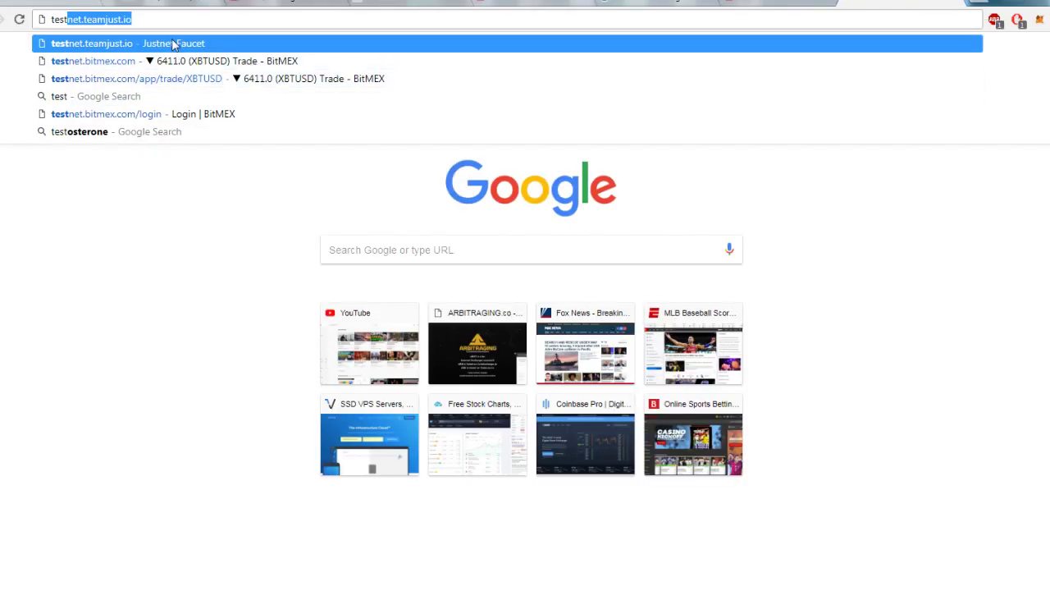
{"action": "left_click", "coordinate": [175, 62]}
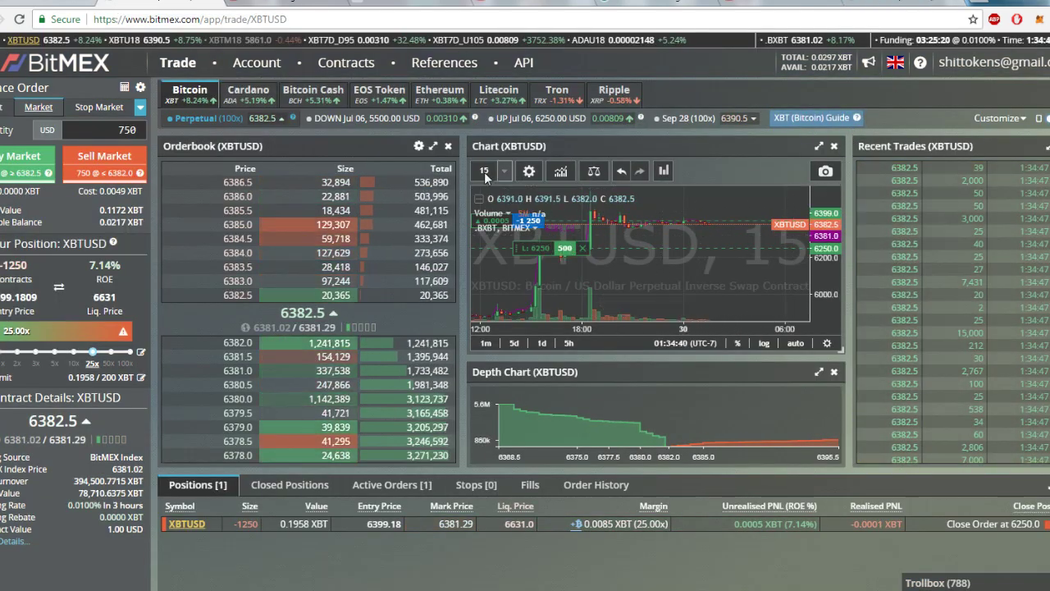
Switch BitMEX's XBTUSD chart to 5-minute candles and pan to the recent price action.
{"action": "left_click", "coordinate": [484, 172]}
{"action": "left_click", "coordinate": [492, 195]}
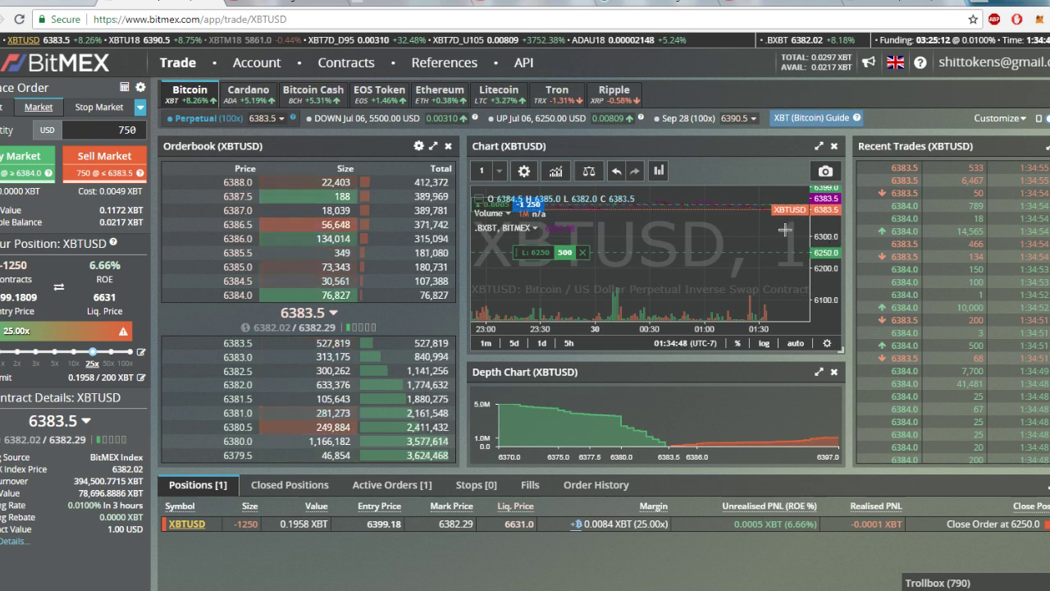
{"action": "left_click", "coordinate": [499, 171]}
{"action": "left_click", "coordinate": [497, 235]}
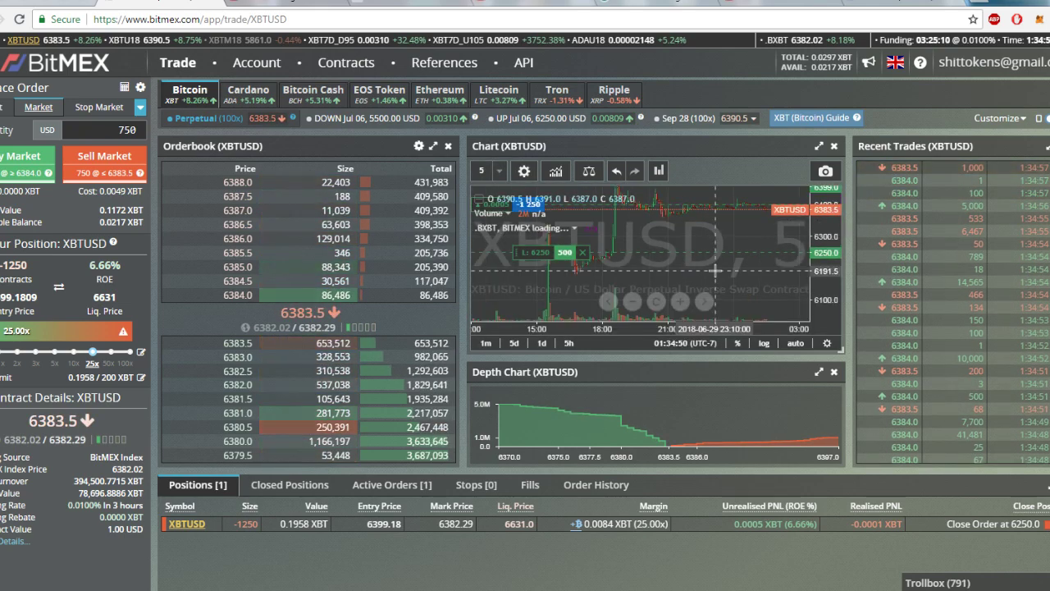
{"action": "mouse_move", "coordinate": [704, 272]}
{"action": "left_mouse_down"}
{"action": "mouse_move", "coordinate": [638, 268]}
{"action": "mouse_move", "coordinate": [777, 246]}
{"action": "left_mouse_up"}
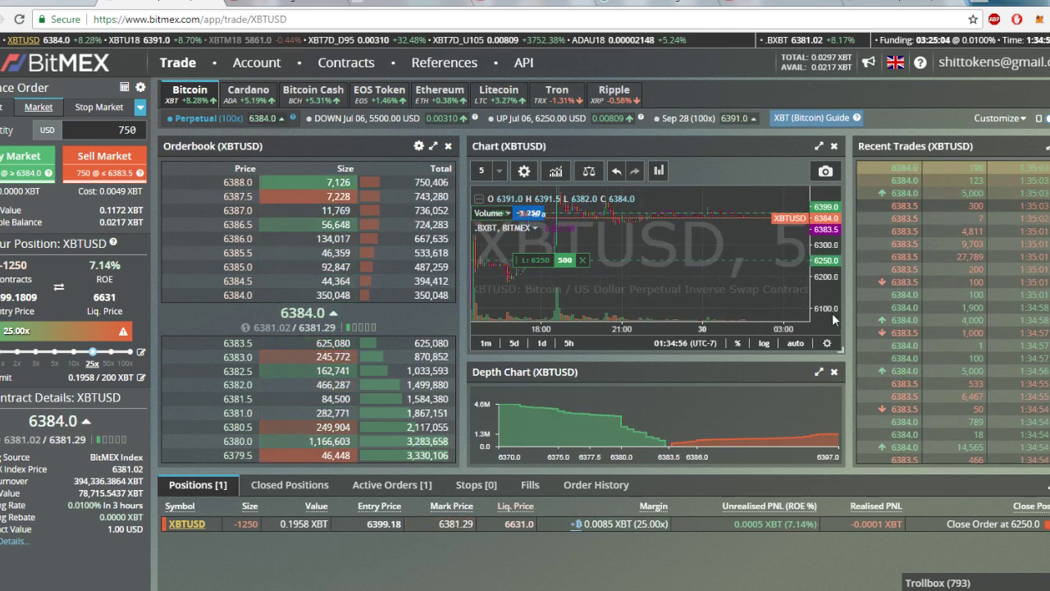
{"action": "scroll", "coordinate": [777, 247], "scroll_direction": "down", "scroll_amount": 3}
{"action": "scroll", "coordinate": [824, 255], "scroll_direction": "up", "scroll_amount": 3}
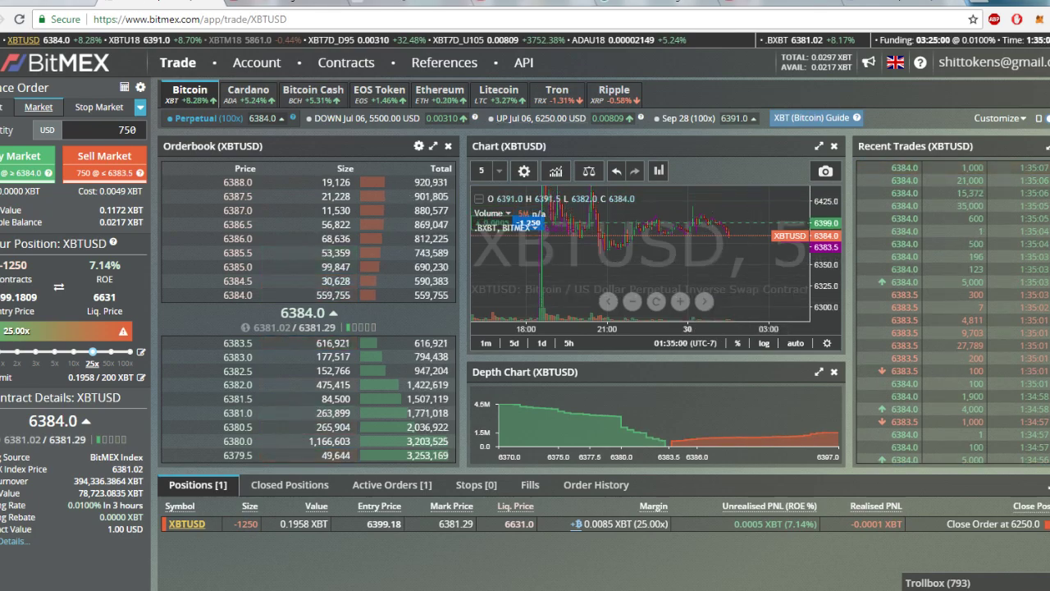
{"action": "key", "text": "ctrl+Tab"}
Switch TradingView's BTCUSD chart to 5-minute candles and zoom in on the latest price jump.
{"action": "left_click", "coordinate": [92, 46]}
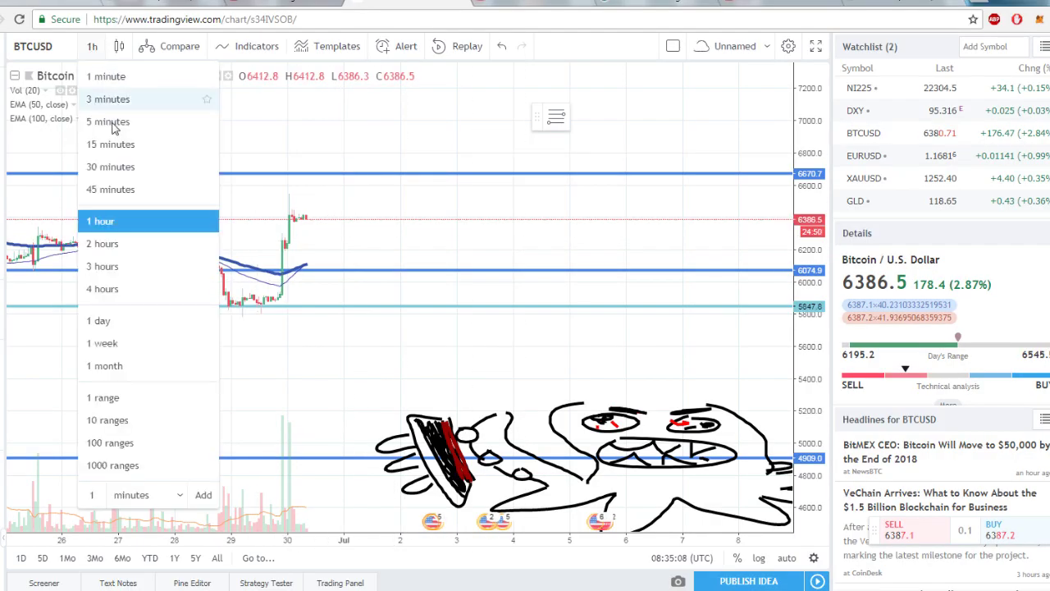
{"action": "left_click", "coordinate": [108, 121]}
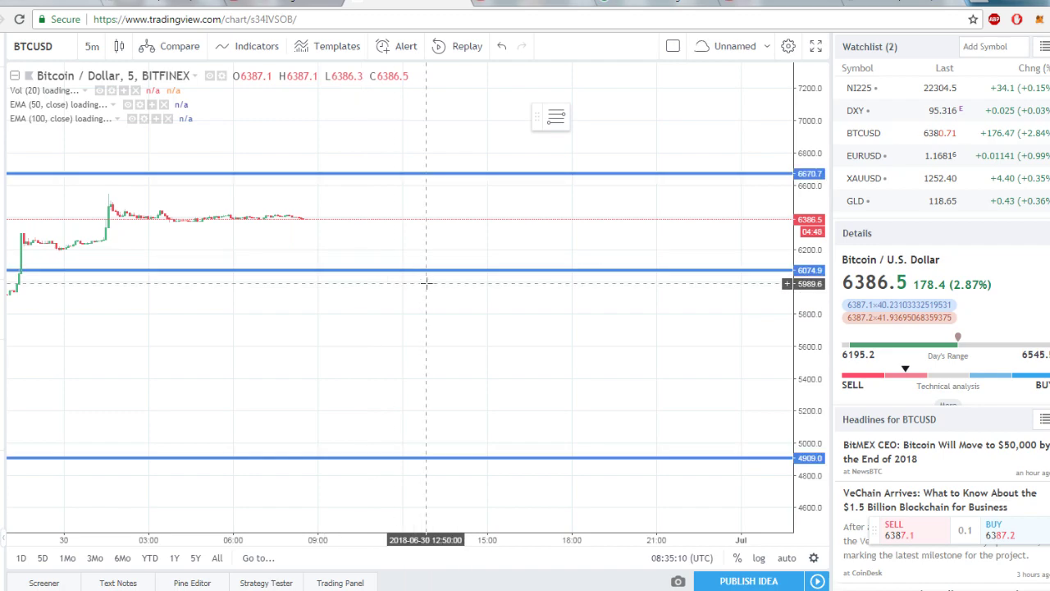
{"action": "scroll", "coordinate": [759, 387], "scroll_direction": "down", "scroll_amount": 5}
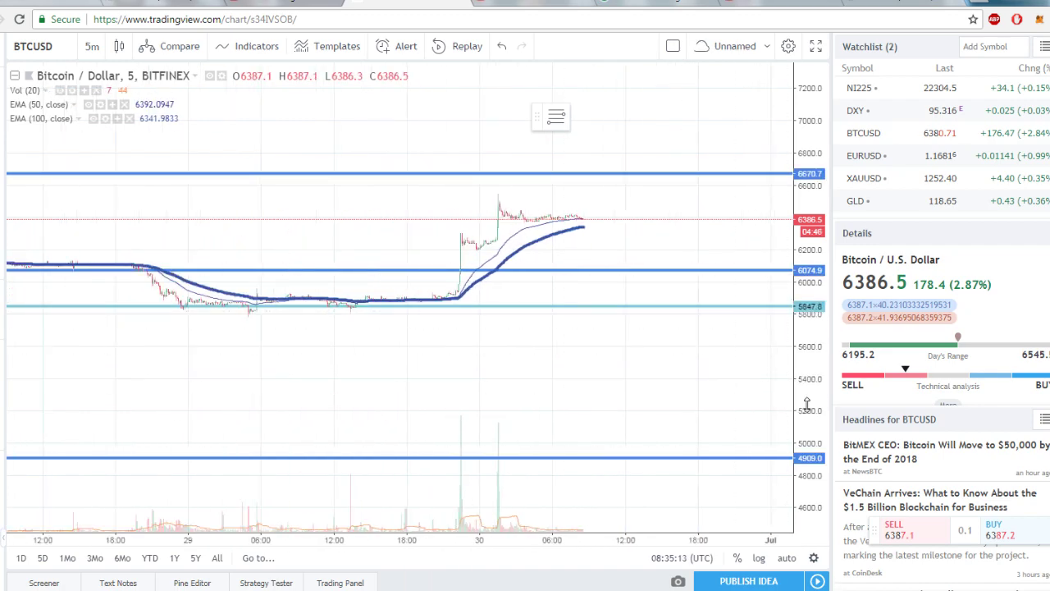
{"action": "left_click_drag", "start_coordinate": [806, 402], "coordinate": [607, 246]}
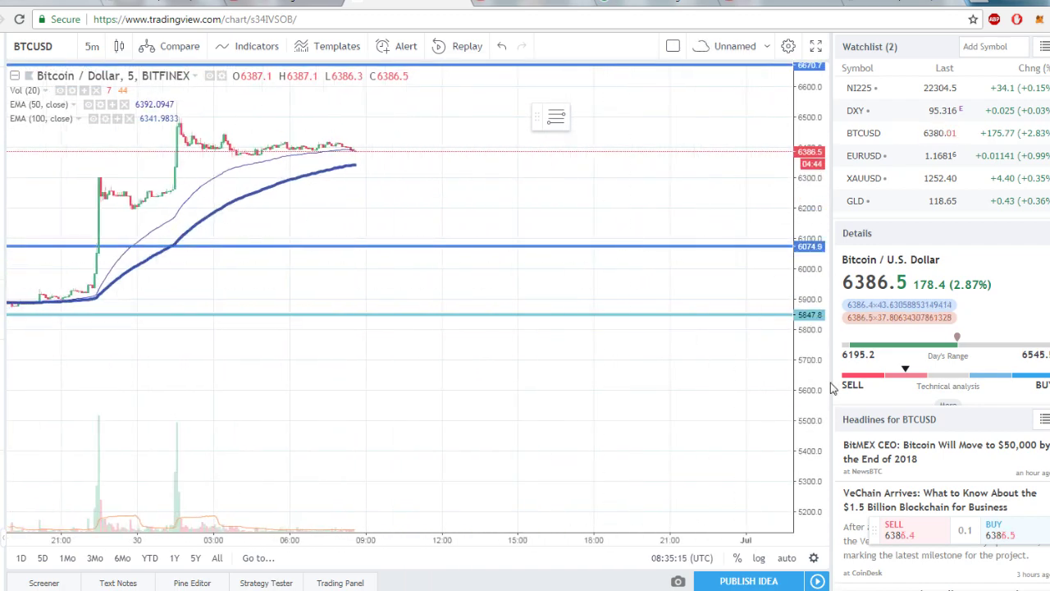
{"action": "left_click_drag", "start_coordinate": [810, 394], "coordinate": [810, 328]}
{"action": "left_click_drag", "start_coordinate": [402, 182], "coordinate": [519, 251]}
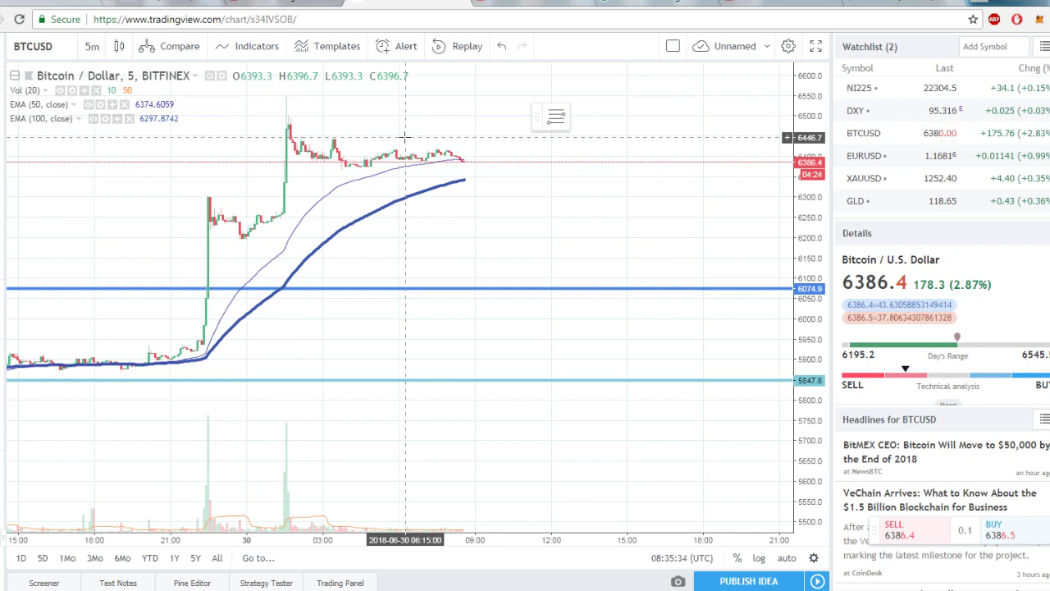
{"action": "left_click", "coordinate": [164, 3]}
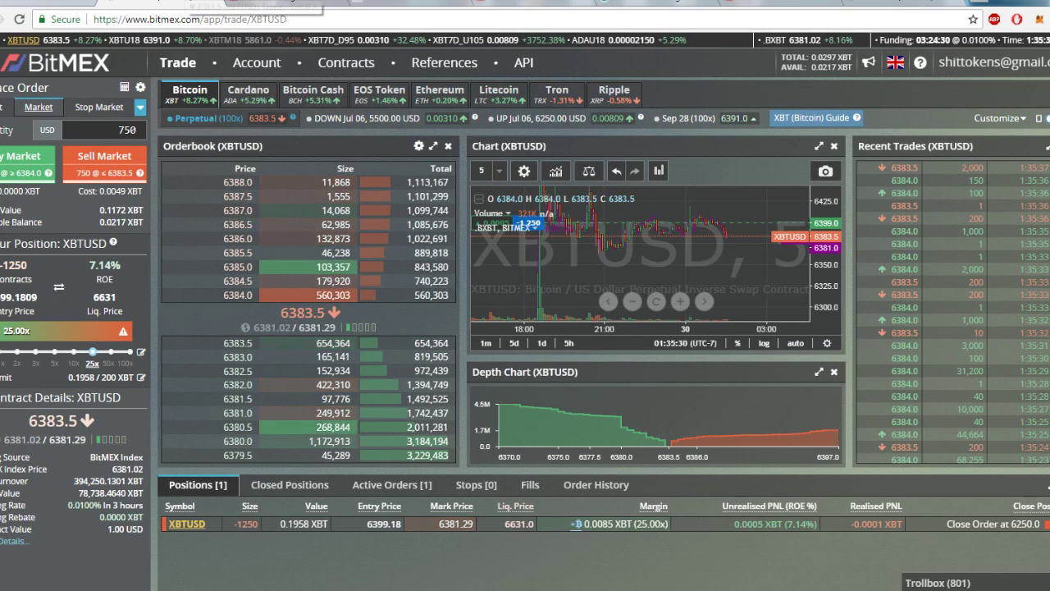